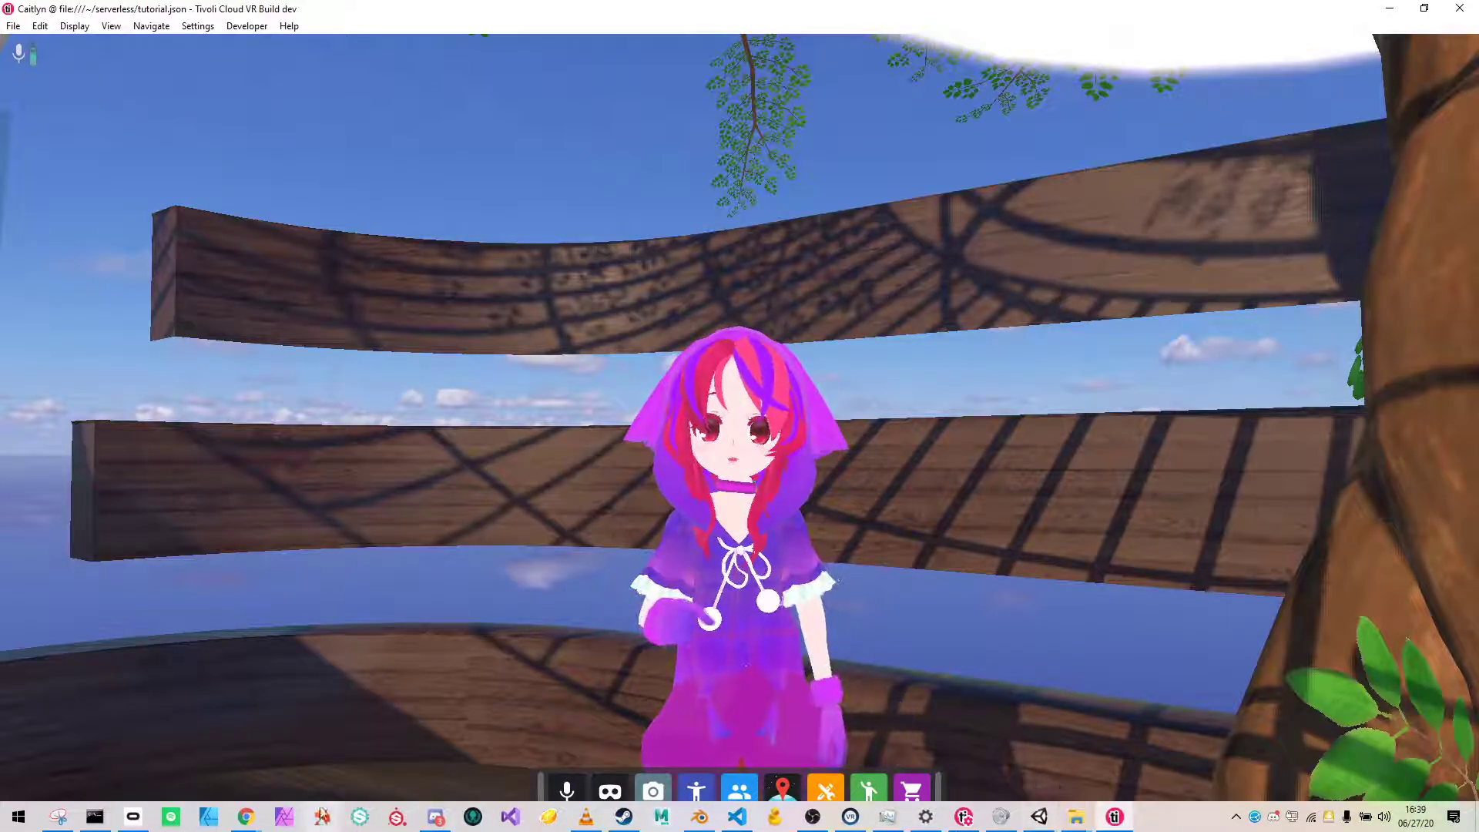
# - Switch to Chrome and download TivoliAvatarExporter-1.0.0.unitypackage from the Unity Avatar Exporter releases page
pyautogui.click(245, 817)
pyautogui.click(319, 740)
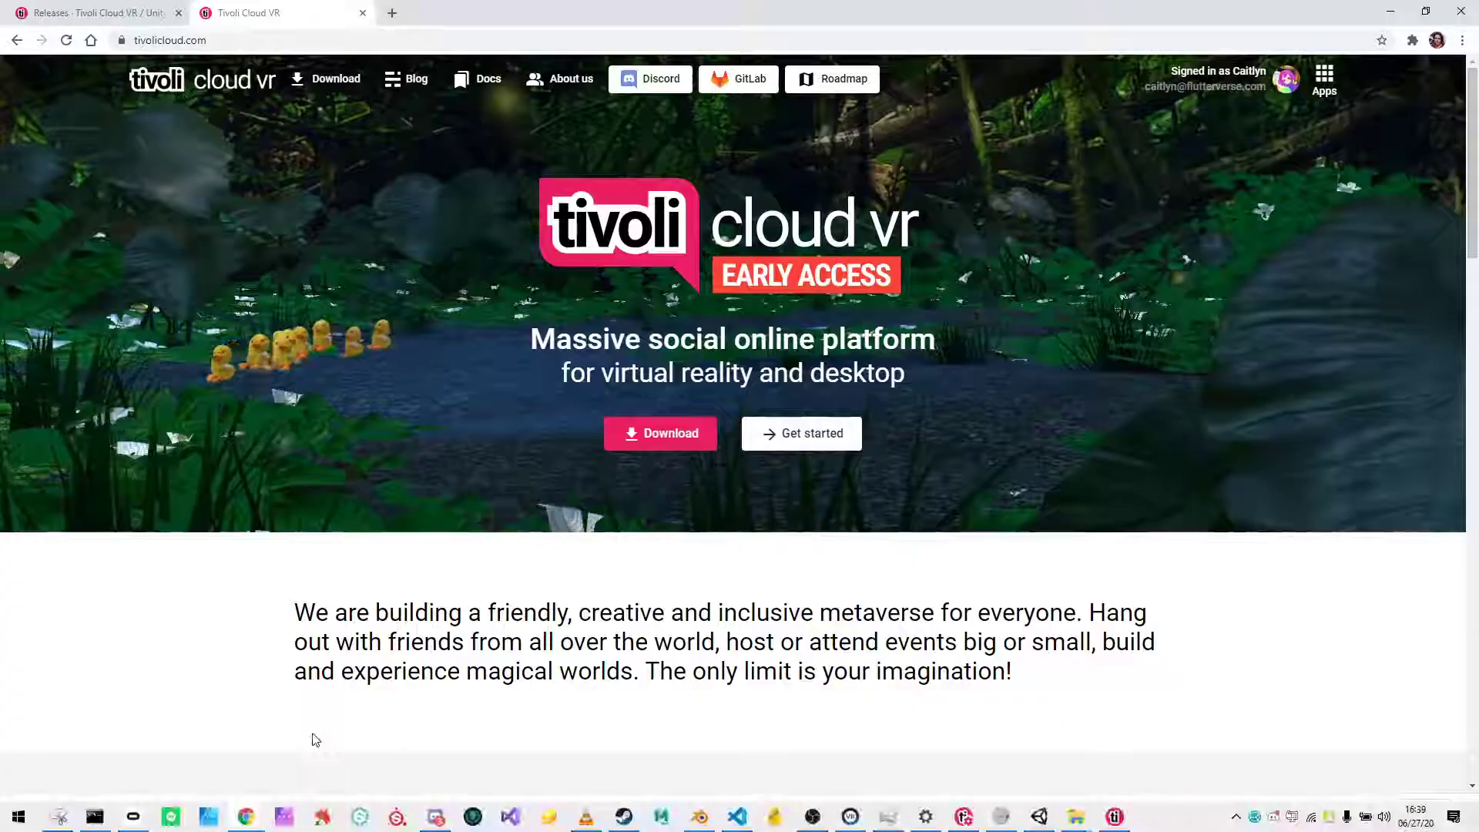
pyautogui.click(124, 14)
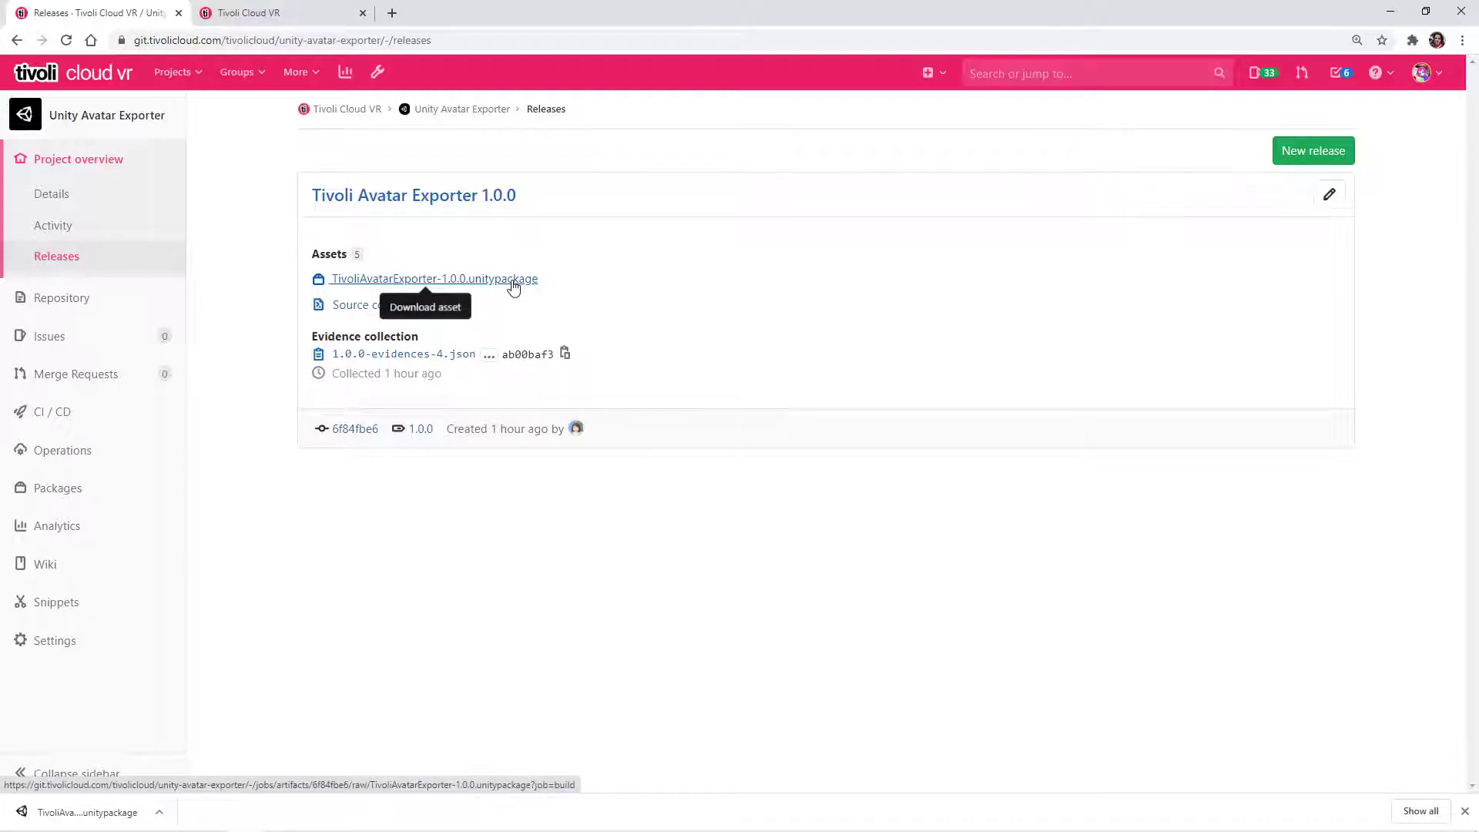
pyautogui.click(514, 284)
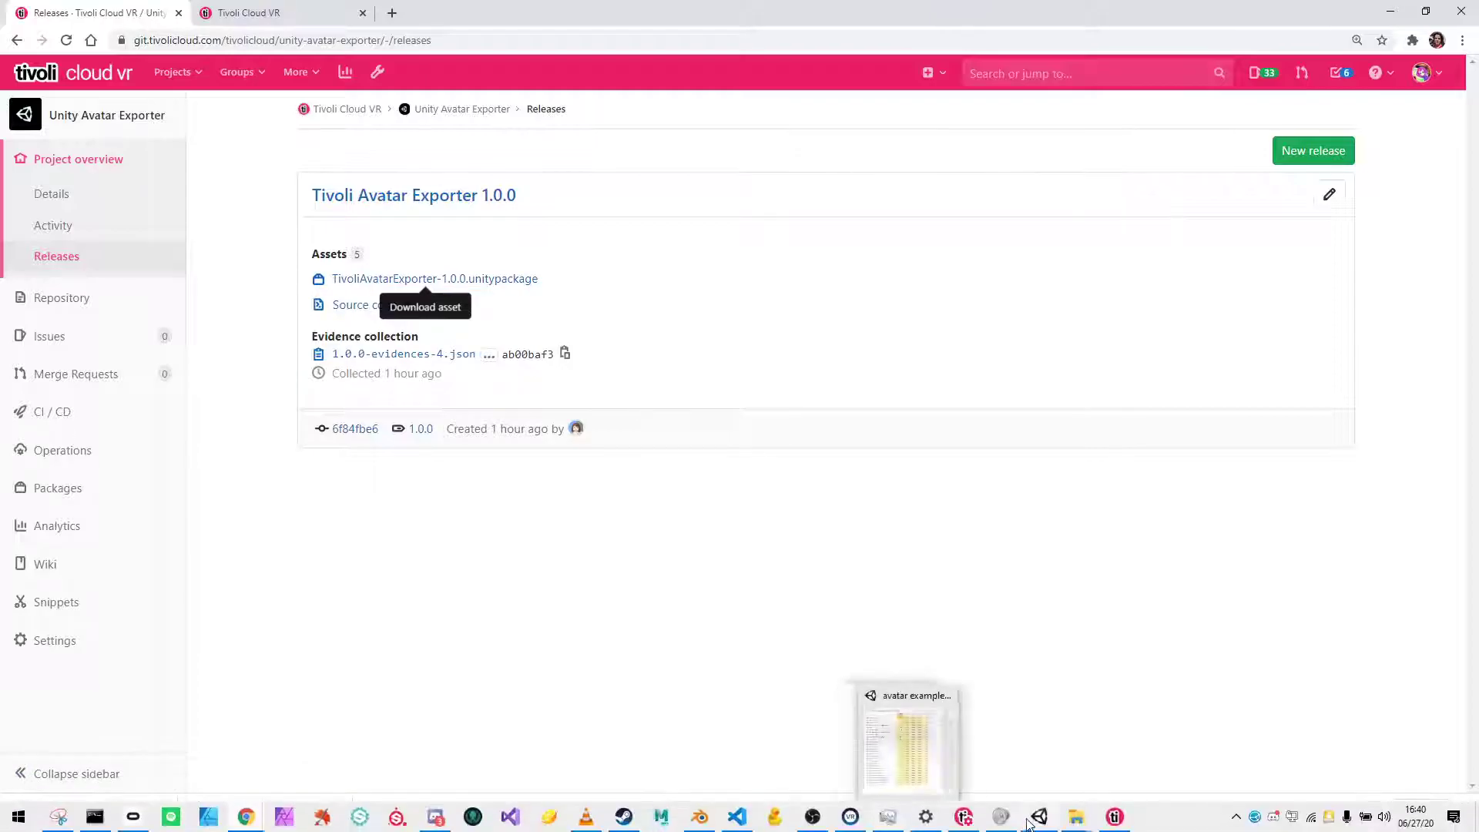
# - Switch to Unity and import the TivoliAvatarExporter-1.0.0 custom package with all its contents
pyautogui.click(1037, 818)
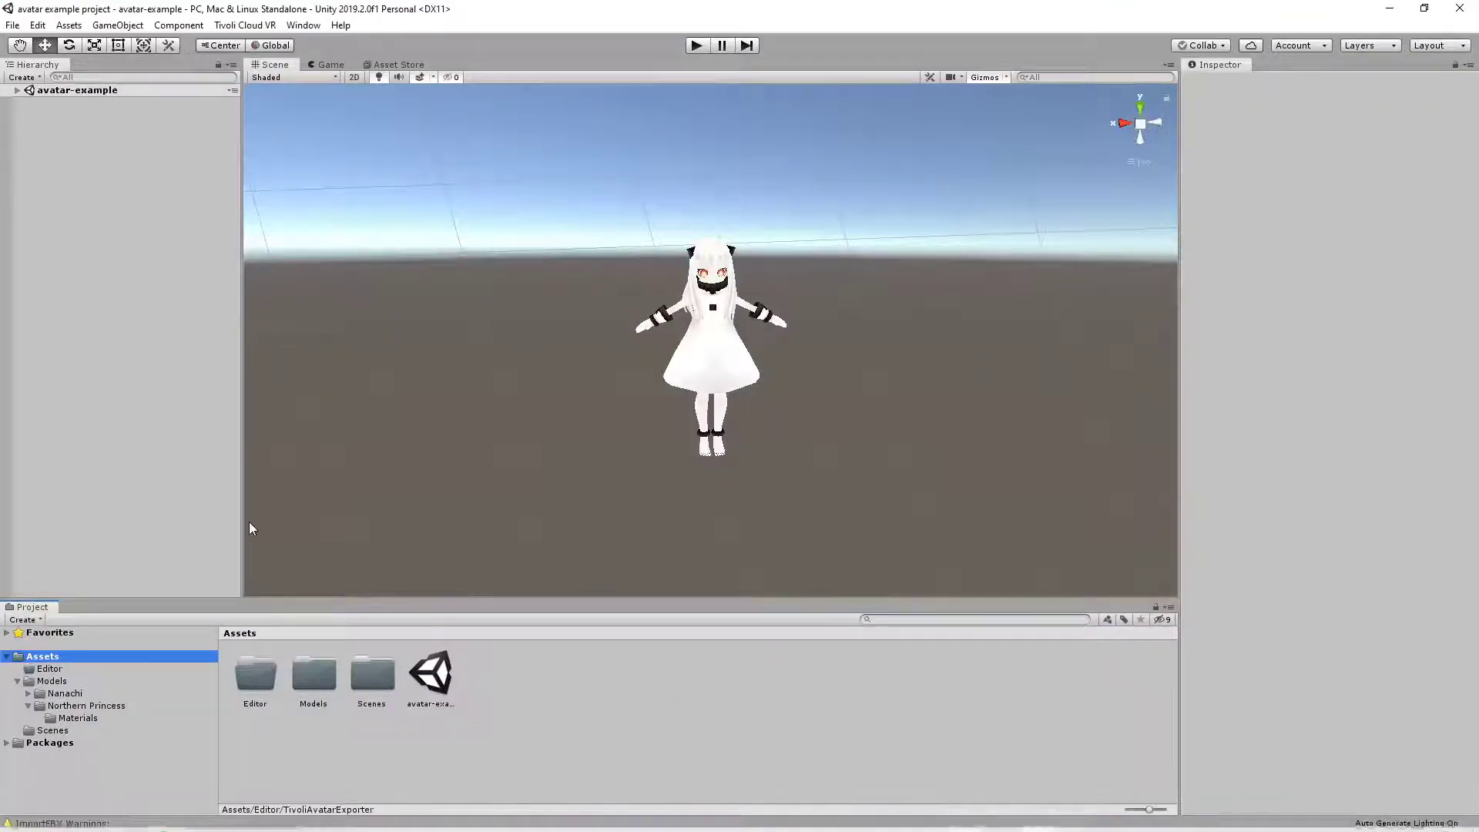
pyautogui.click(68, 25)
pyautogui.moveTo(184, 188)
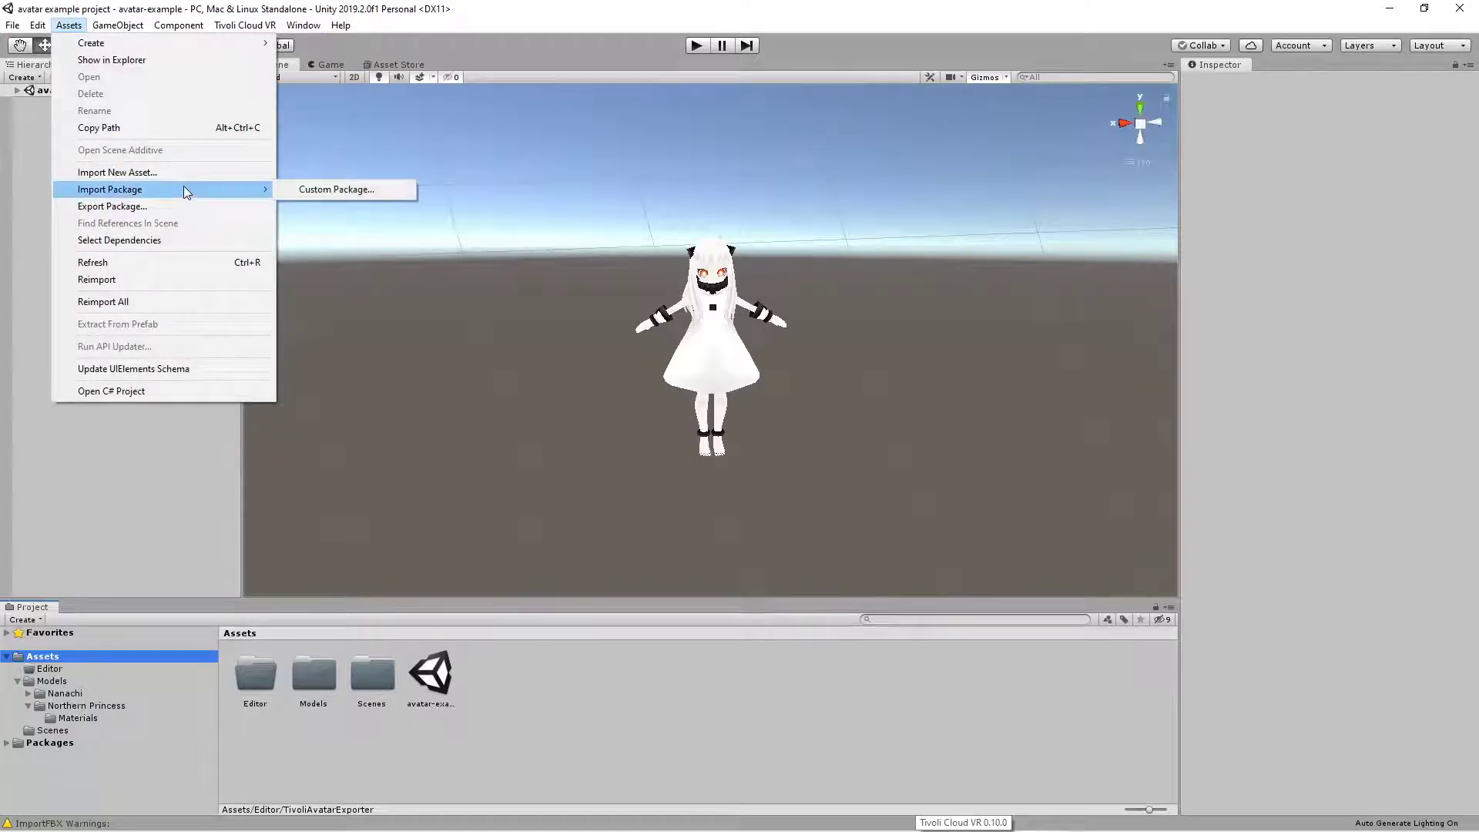
pyautogui.click(323, 190)
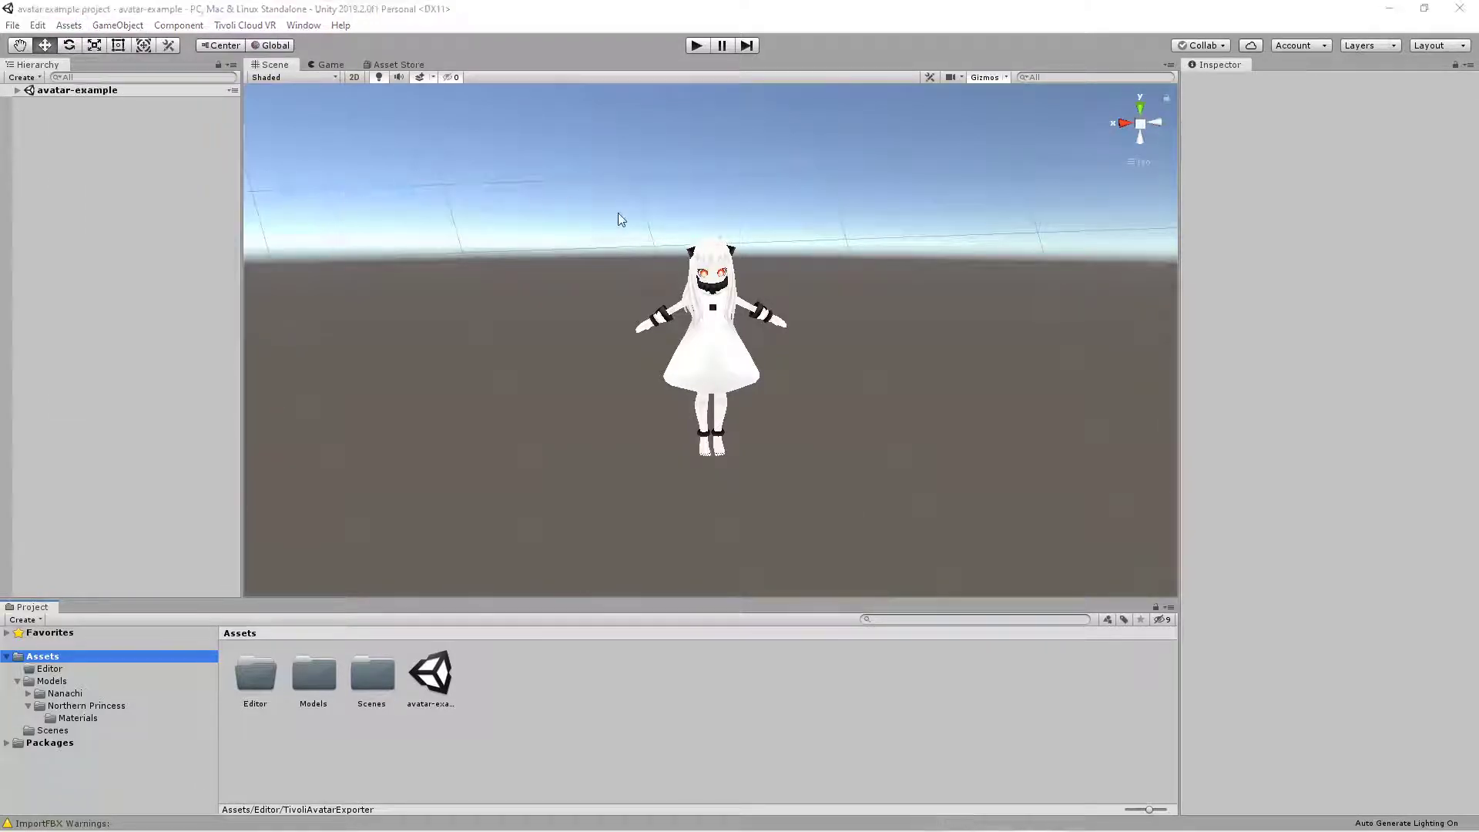
pyautogui.doubleClick(686, 356)
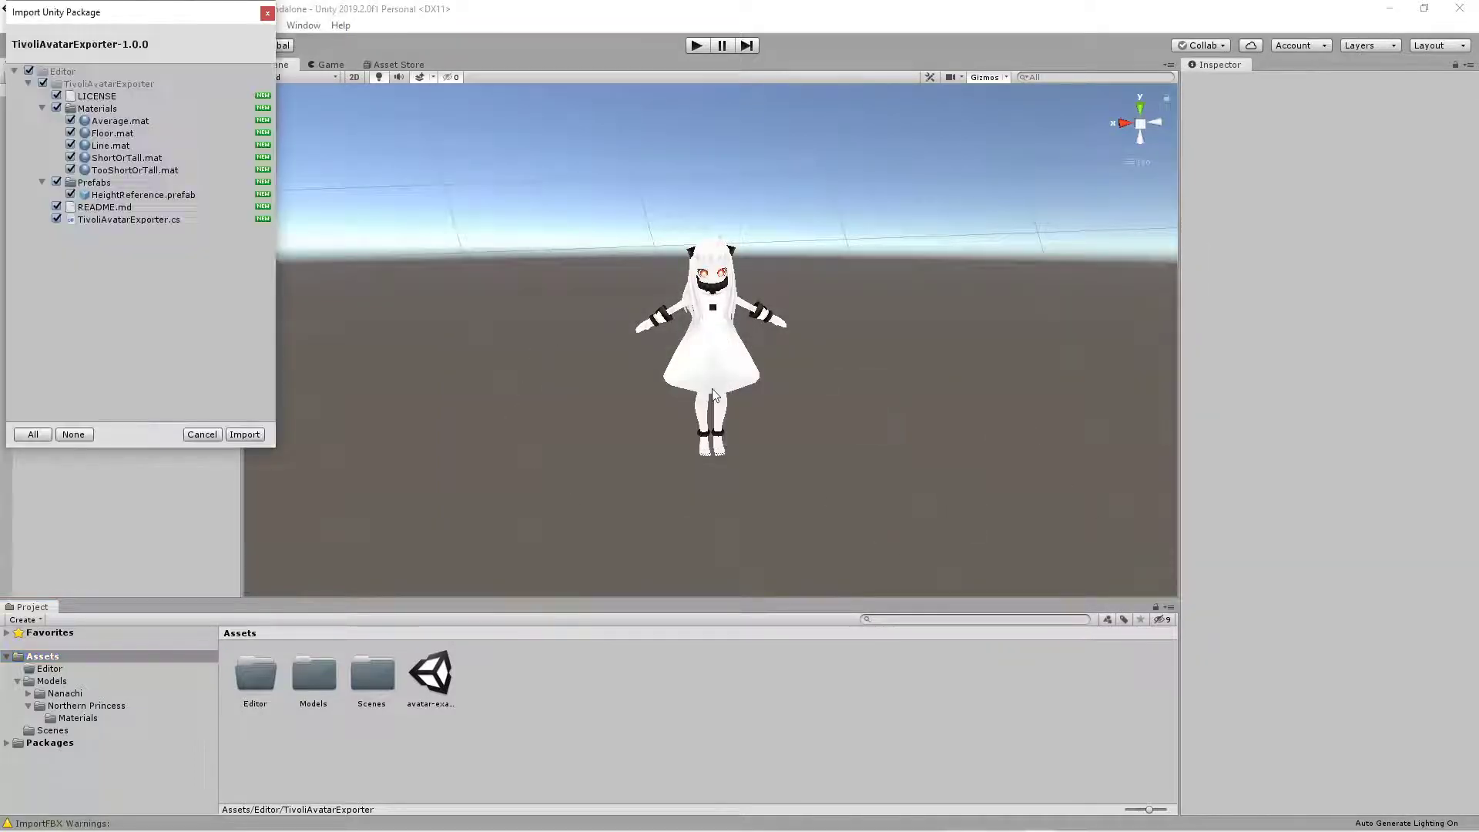
pyautogui.click(245, 435)
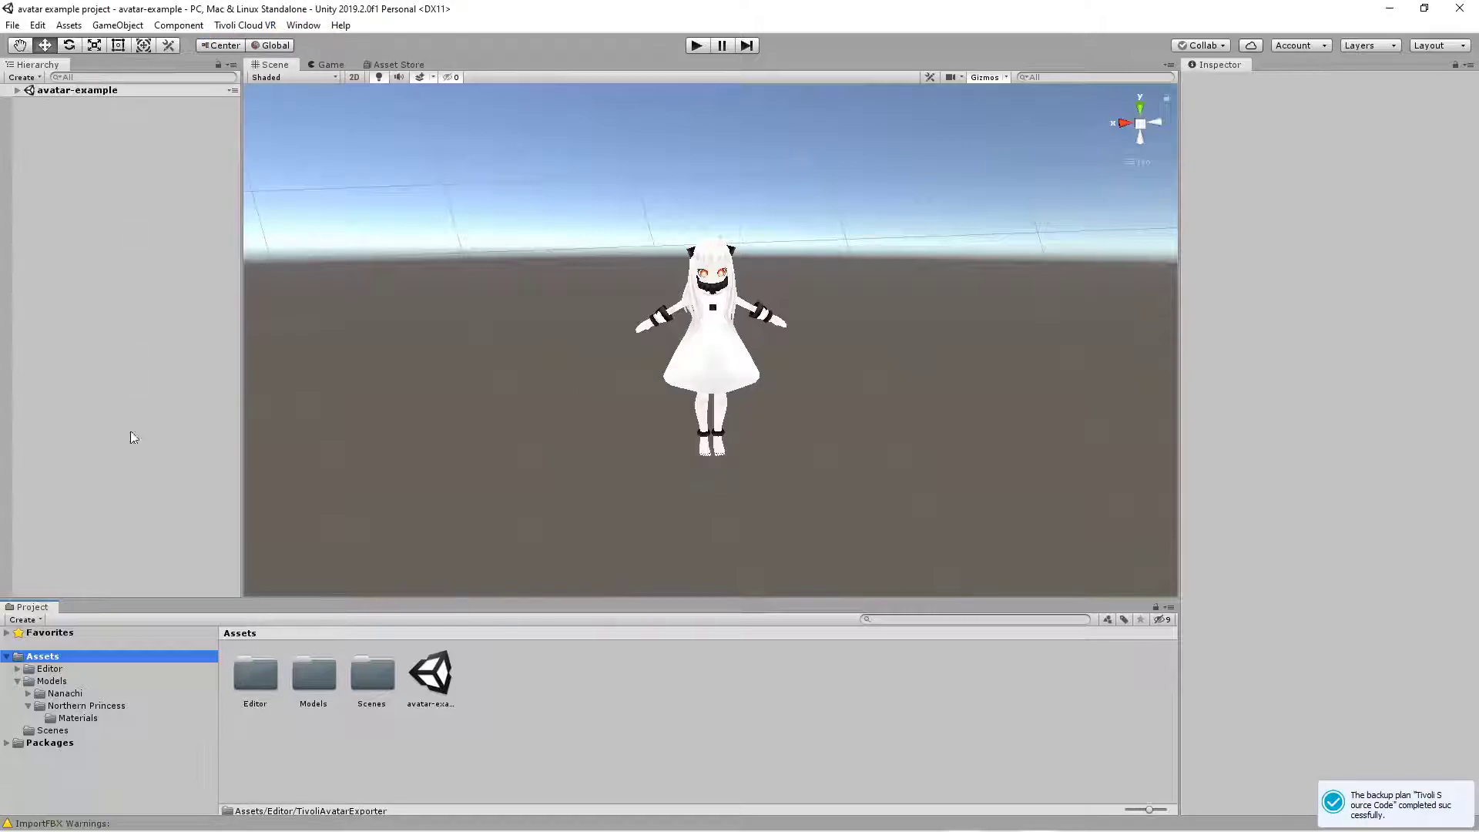
# - Browse the Northern Princess folder's materials and select the NothernPrincess2 model asset to view its import settings
pyautogui.click(74, 717)
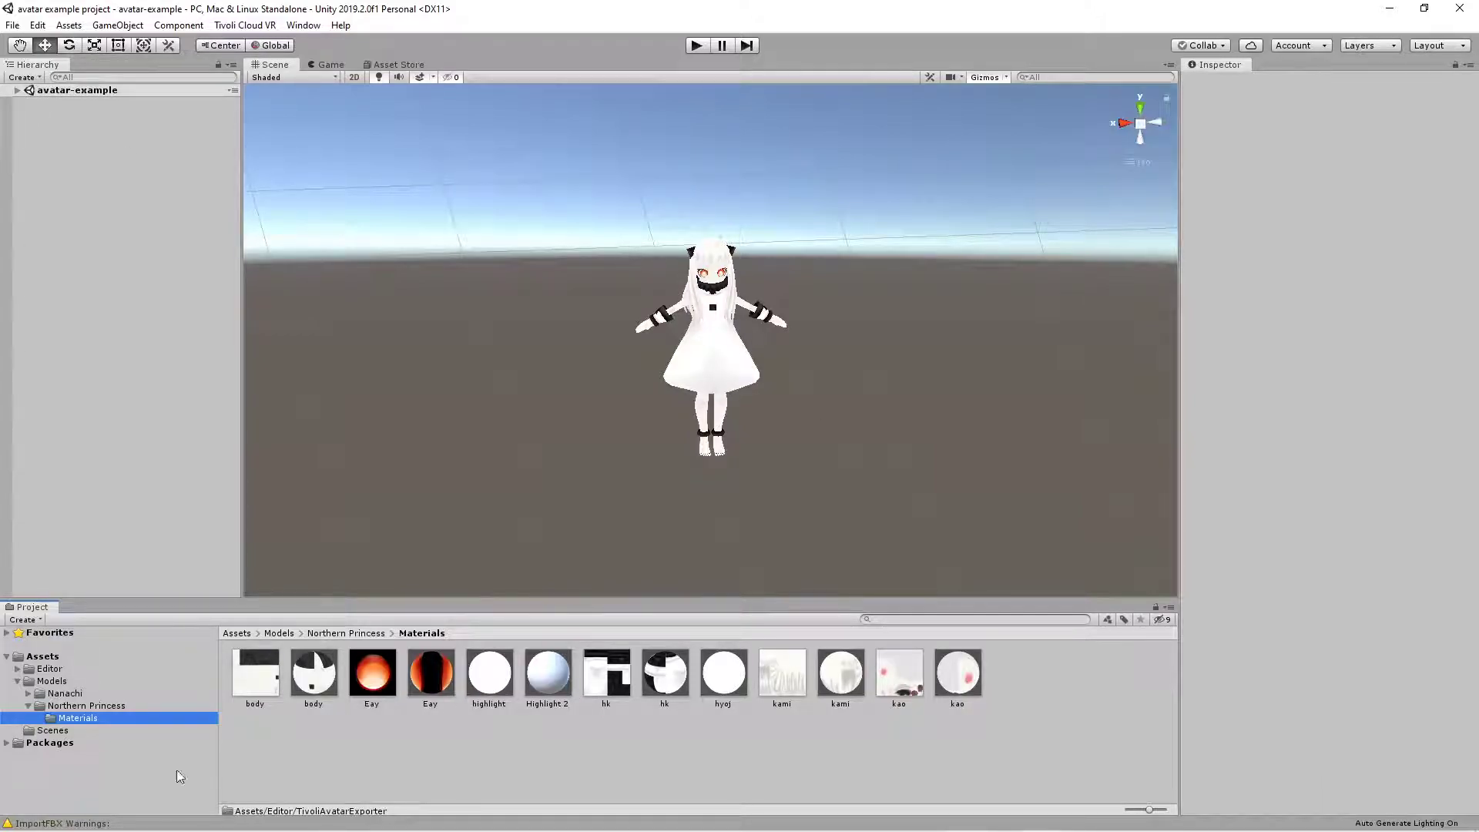
pyautogui.click(70, 707)
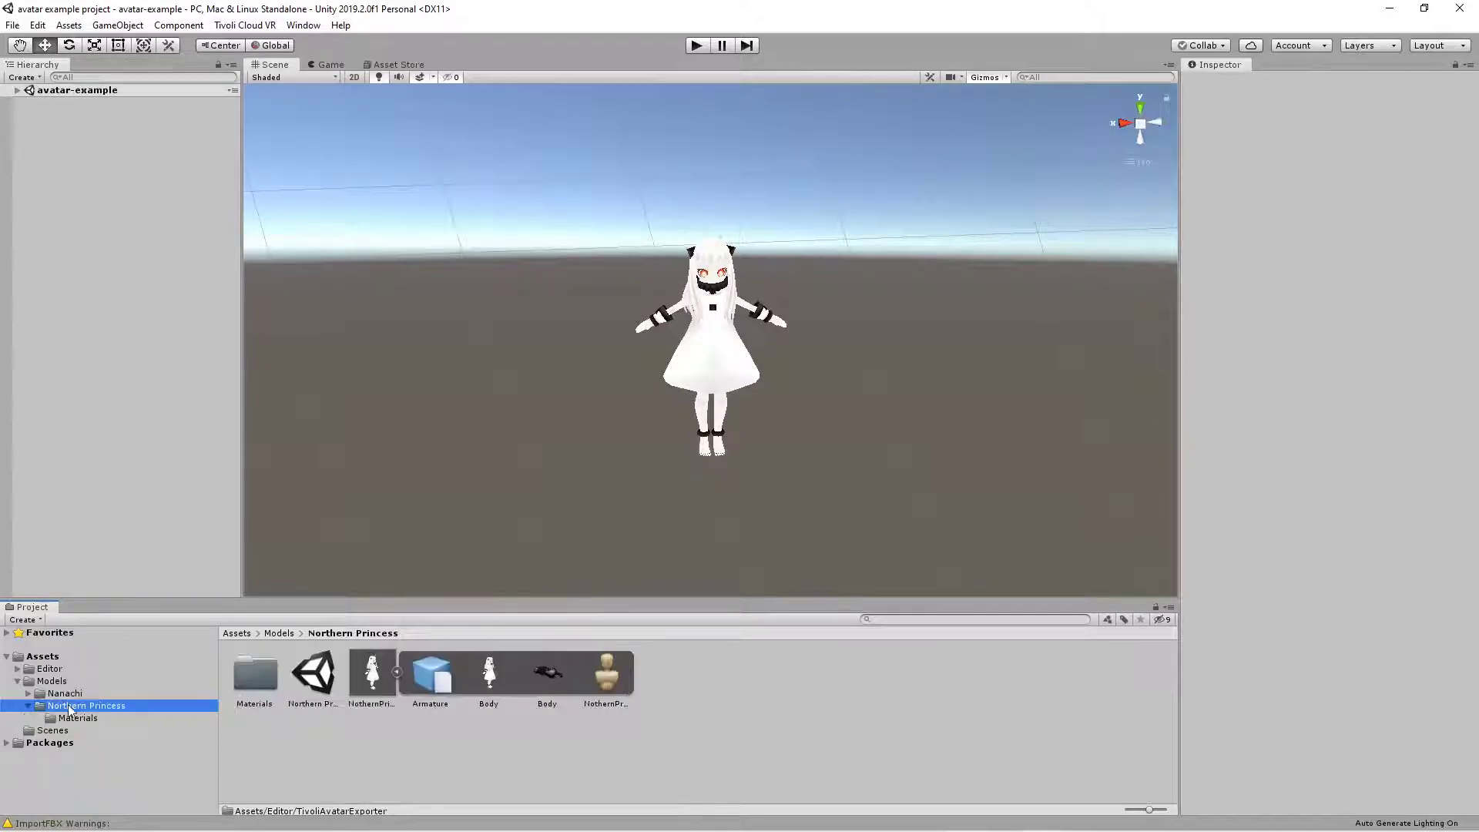
pyautogui.click(376, 678)
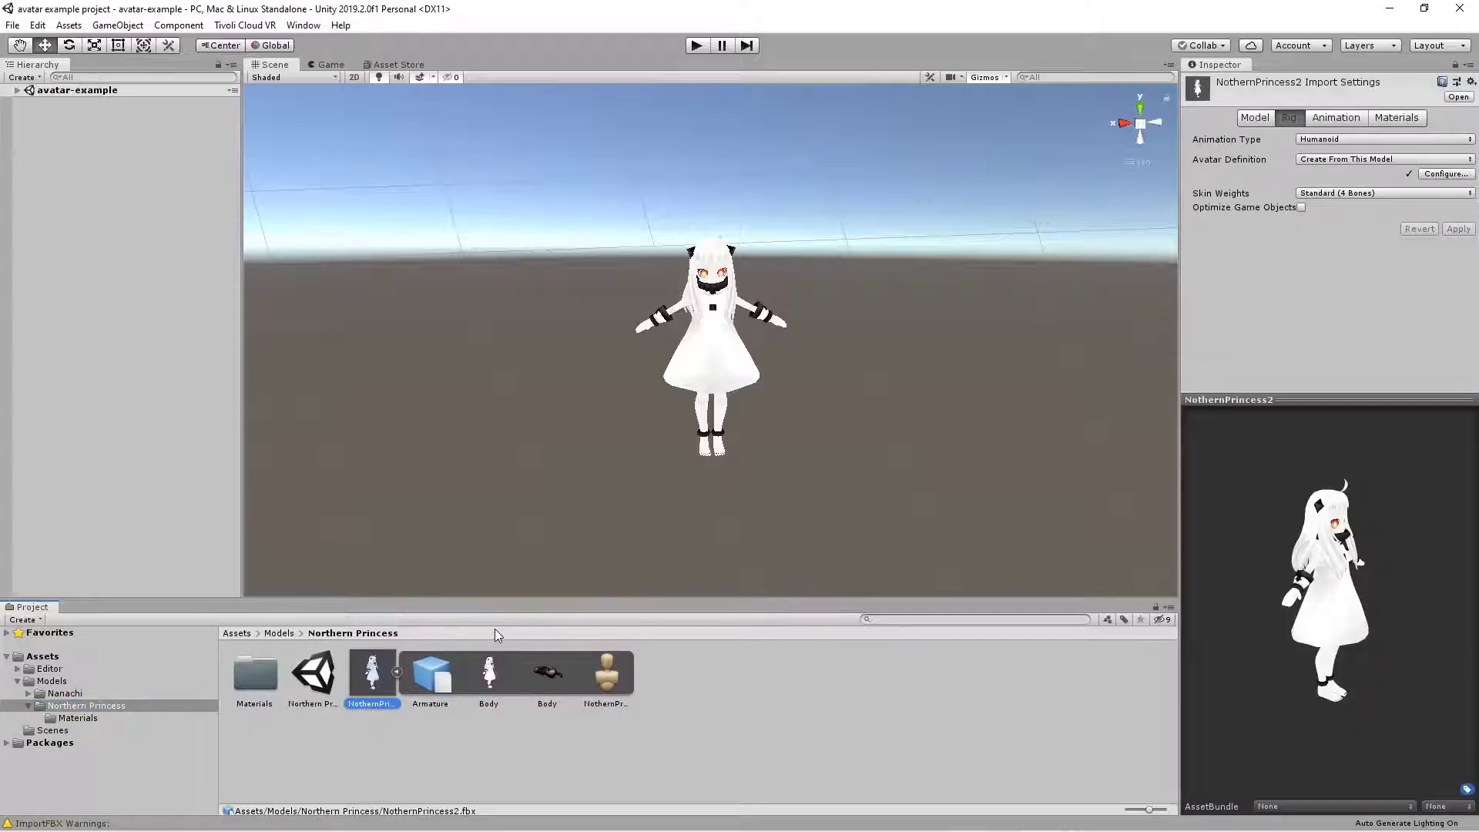
# - Examine the materials on the NothernPrincess2 Body mesh and the shader choices for the Eay material
pyautogui.click(19, 90)
pyautogui.click(74, 114)
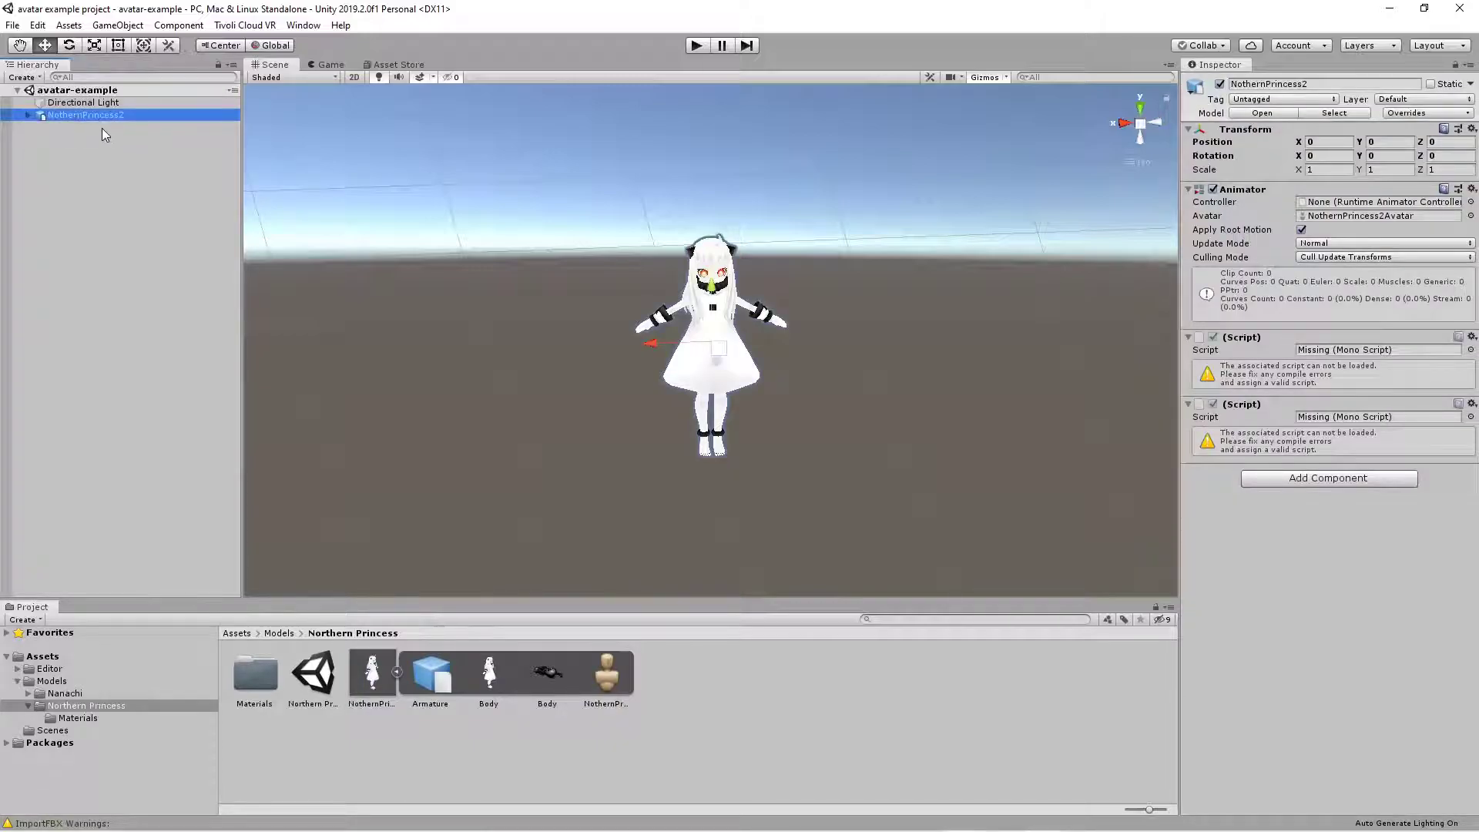
pyautogui.click(63, 140)
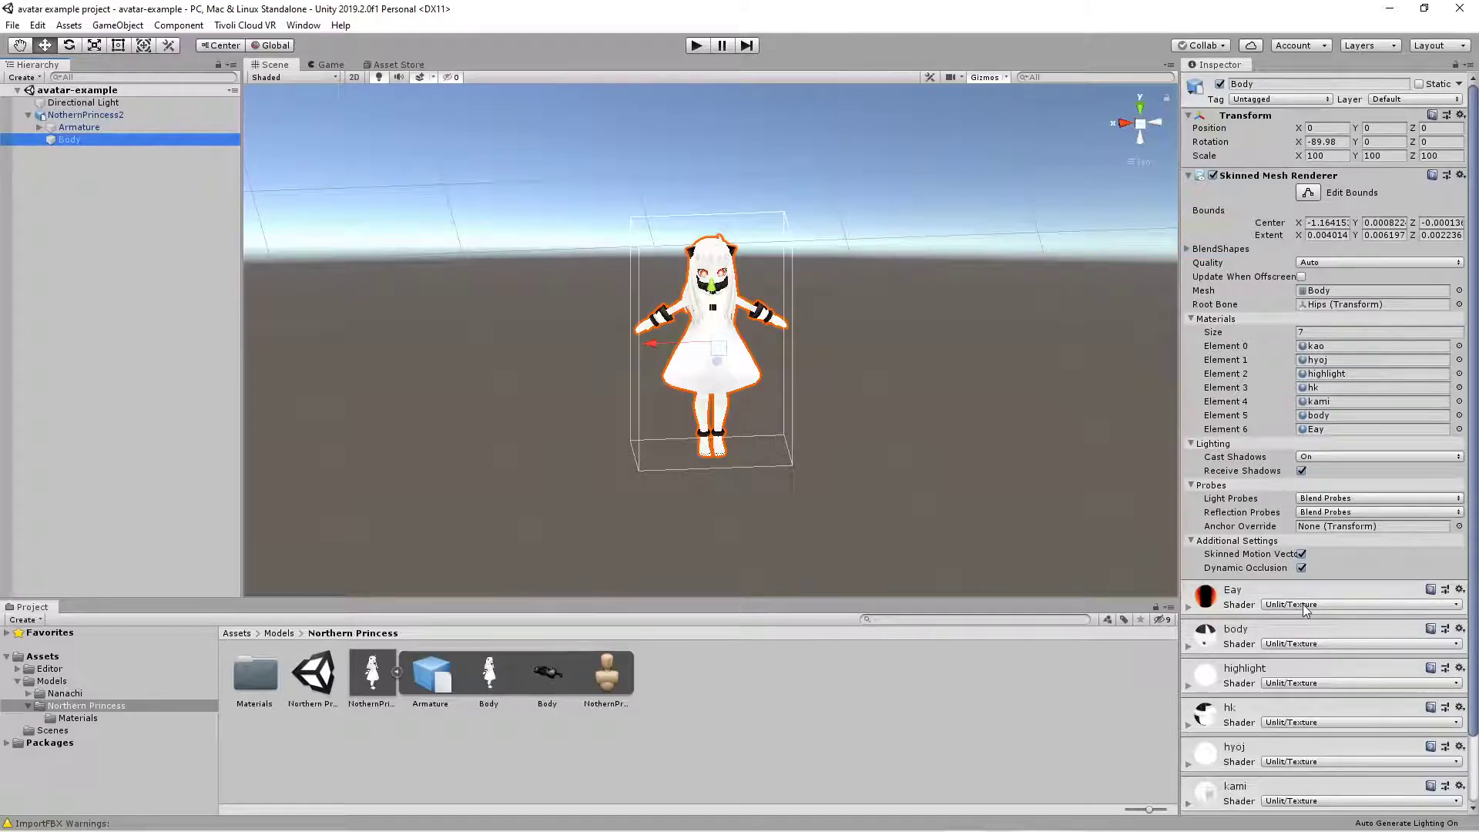
pyautogui.click(1276, 606)
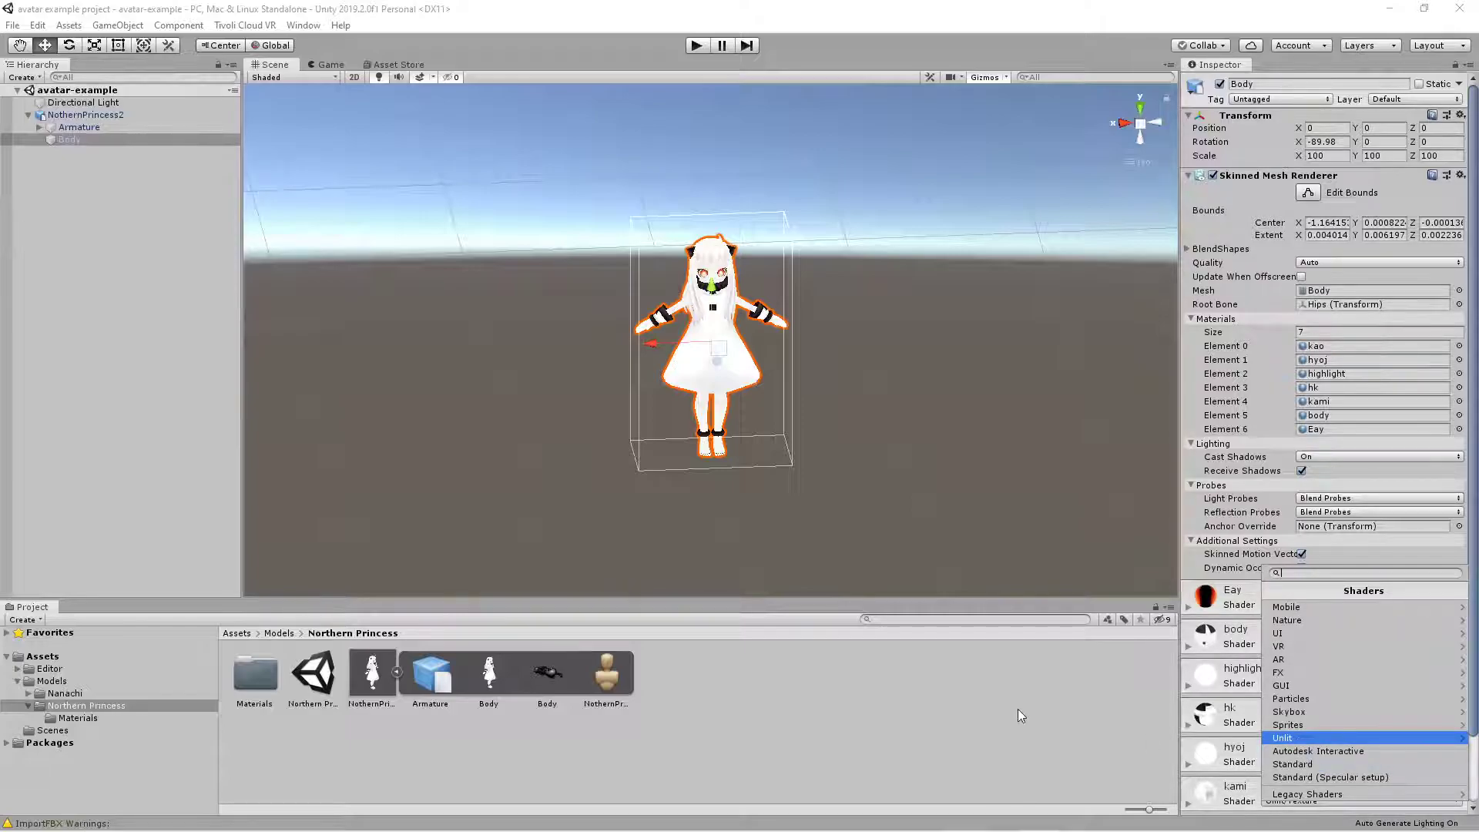
pyautogui.click(957, 448)
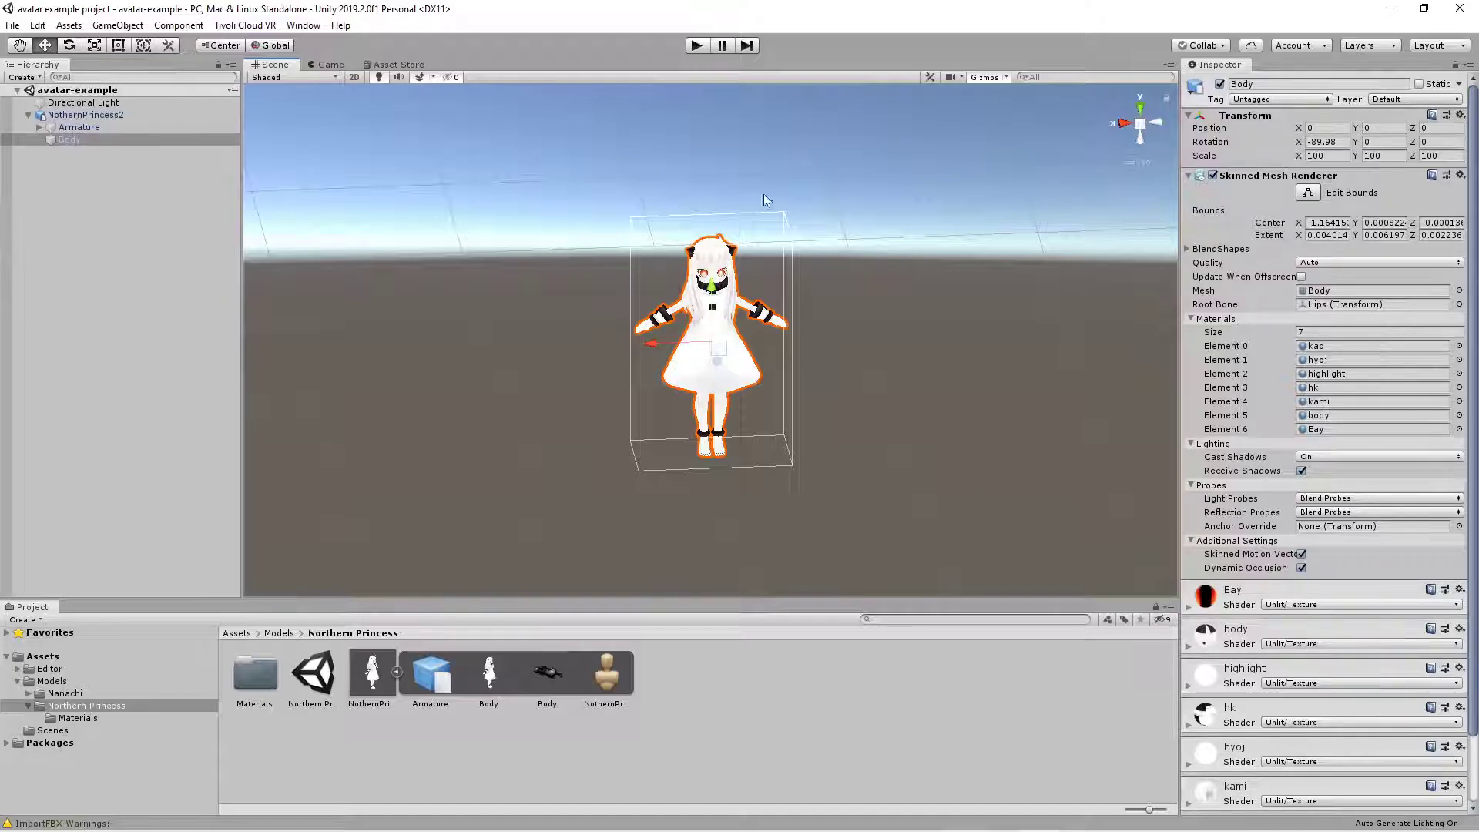
# - Set the rig animation type of the NothernPrincess2 model asset to Humanoid
pyautogui.click(371, 677)
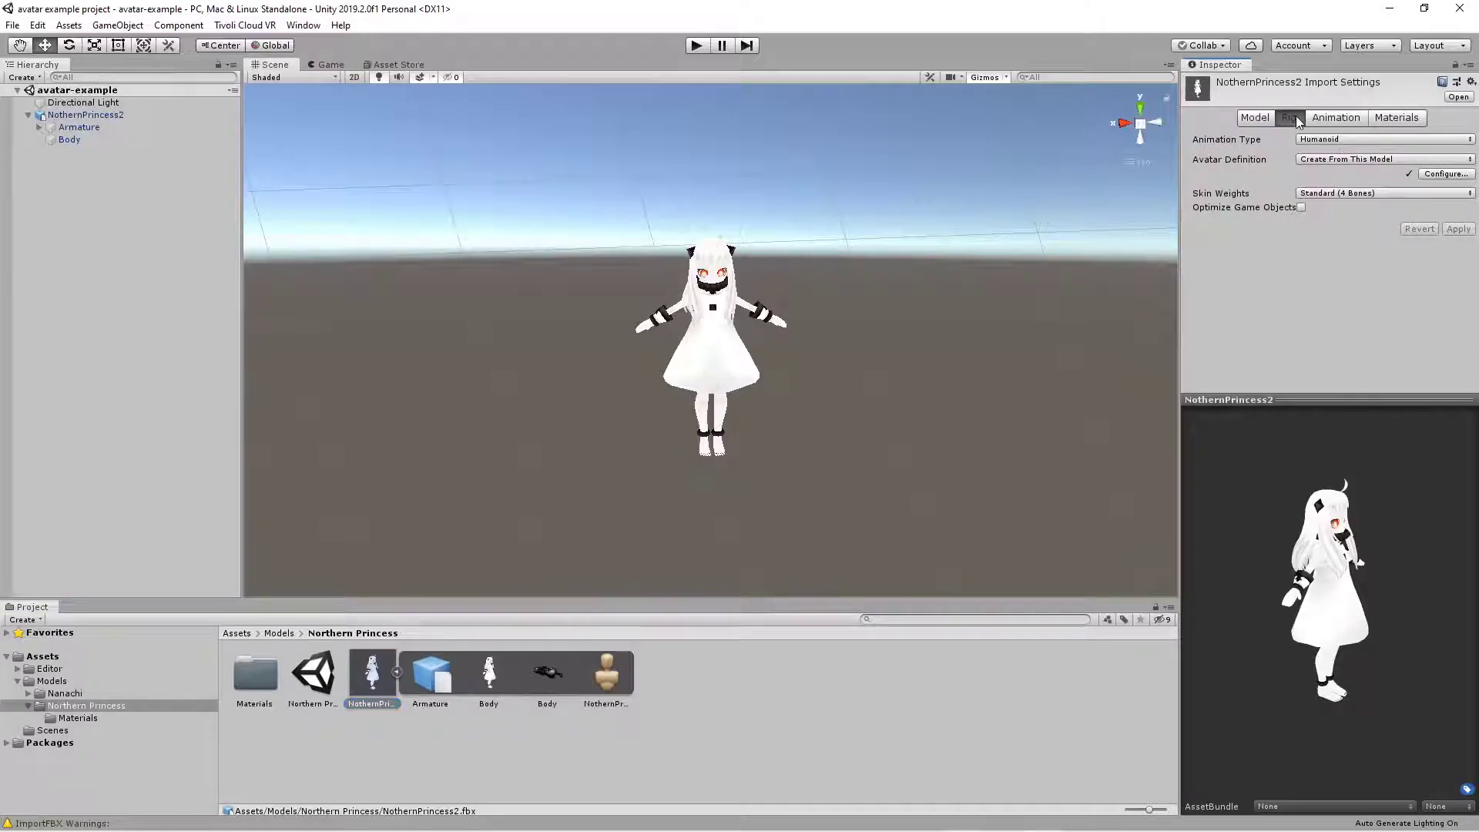
pyautogui.click(1339, 139)
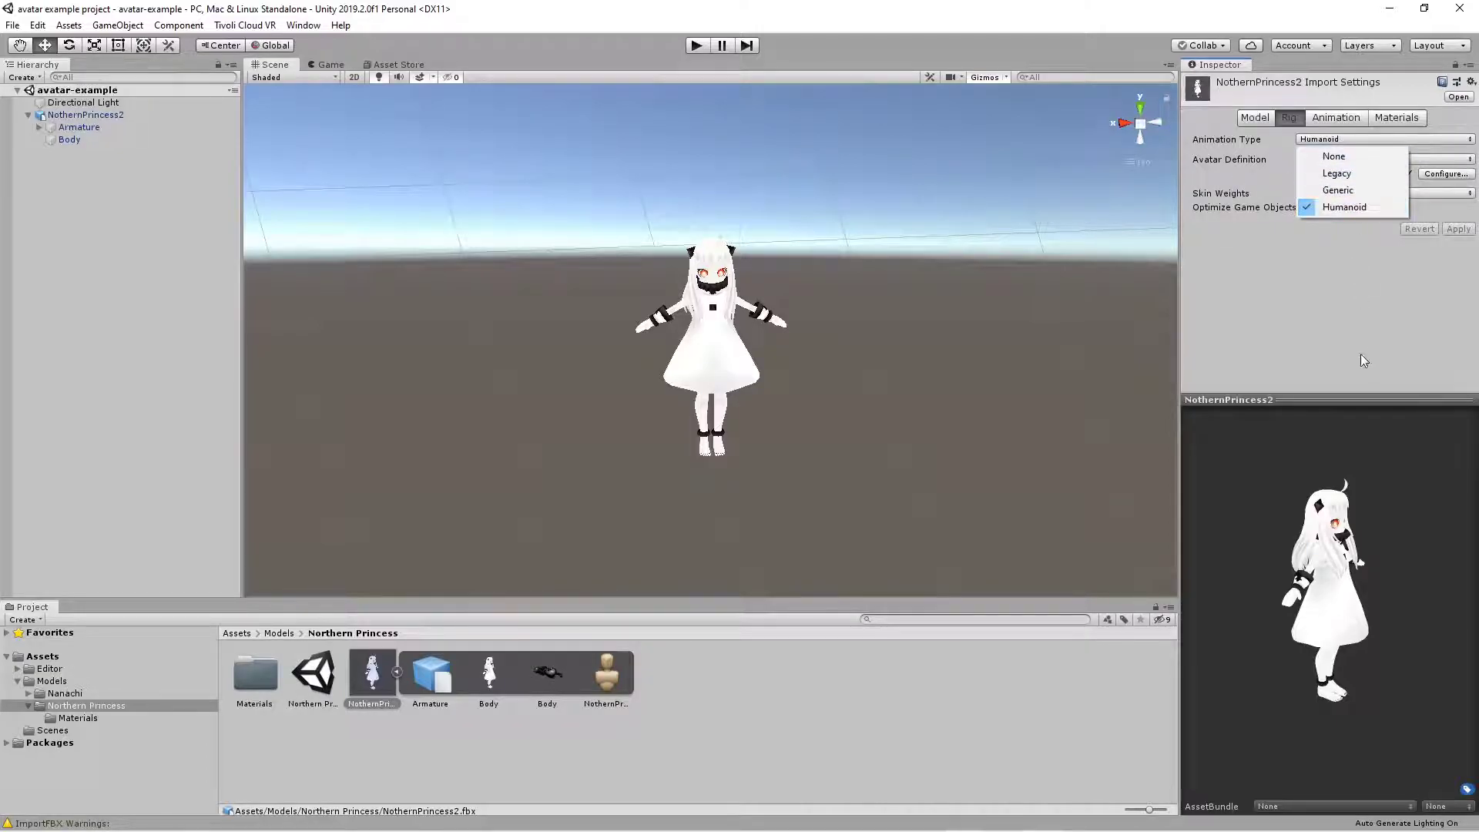
pyautogui.click(1344, 206)
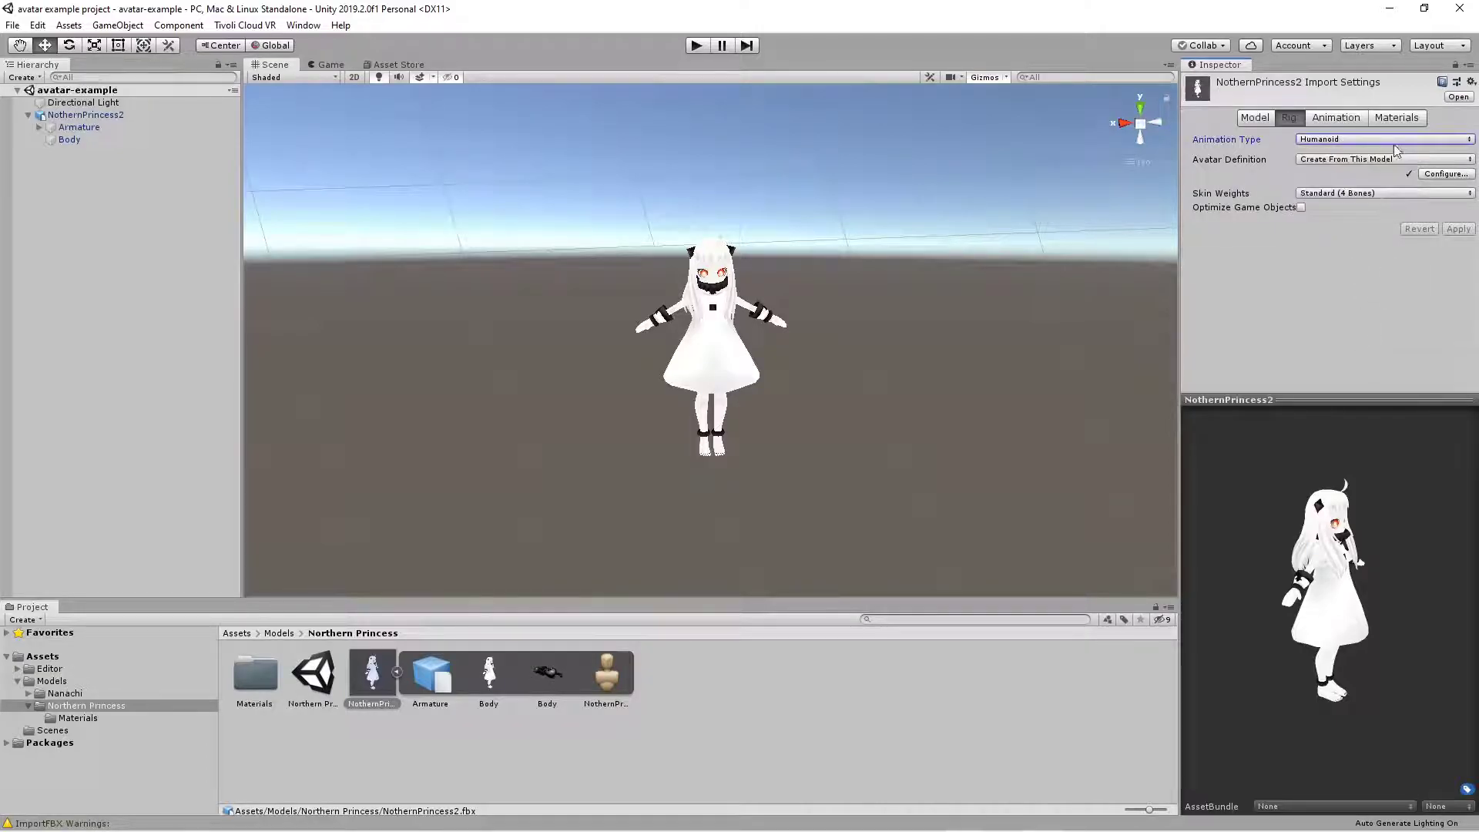
# - Configure the NothernPrincess2 avatar by enforcing a T-pose, and finish the avatar configuration
pyautogui.click(1446, 174)
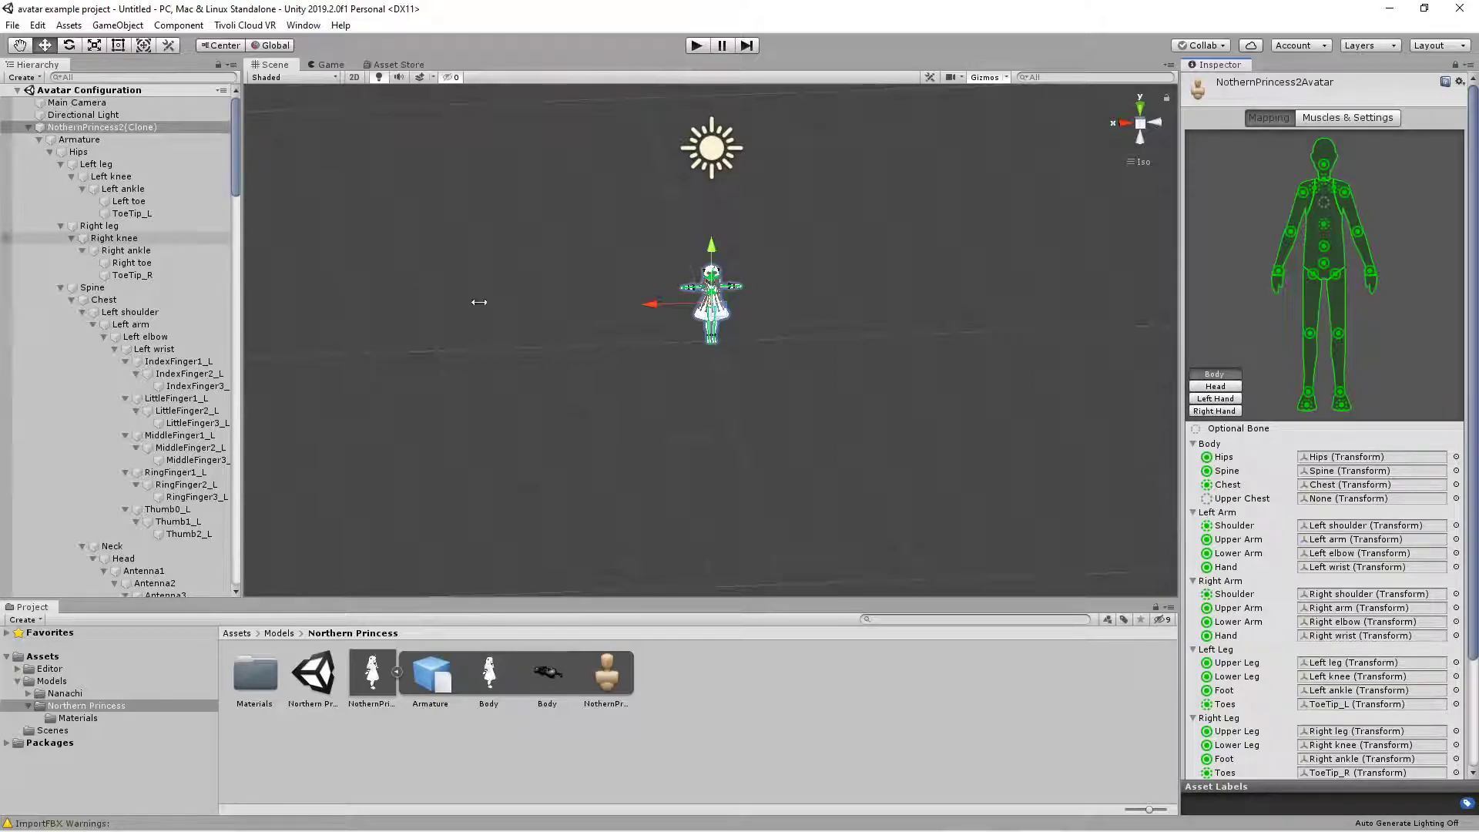
pyautogui.scroll(2, 706, 279)
pyautogui.scroll(3, 706, 281)
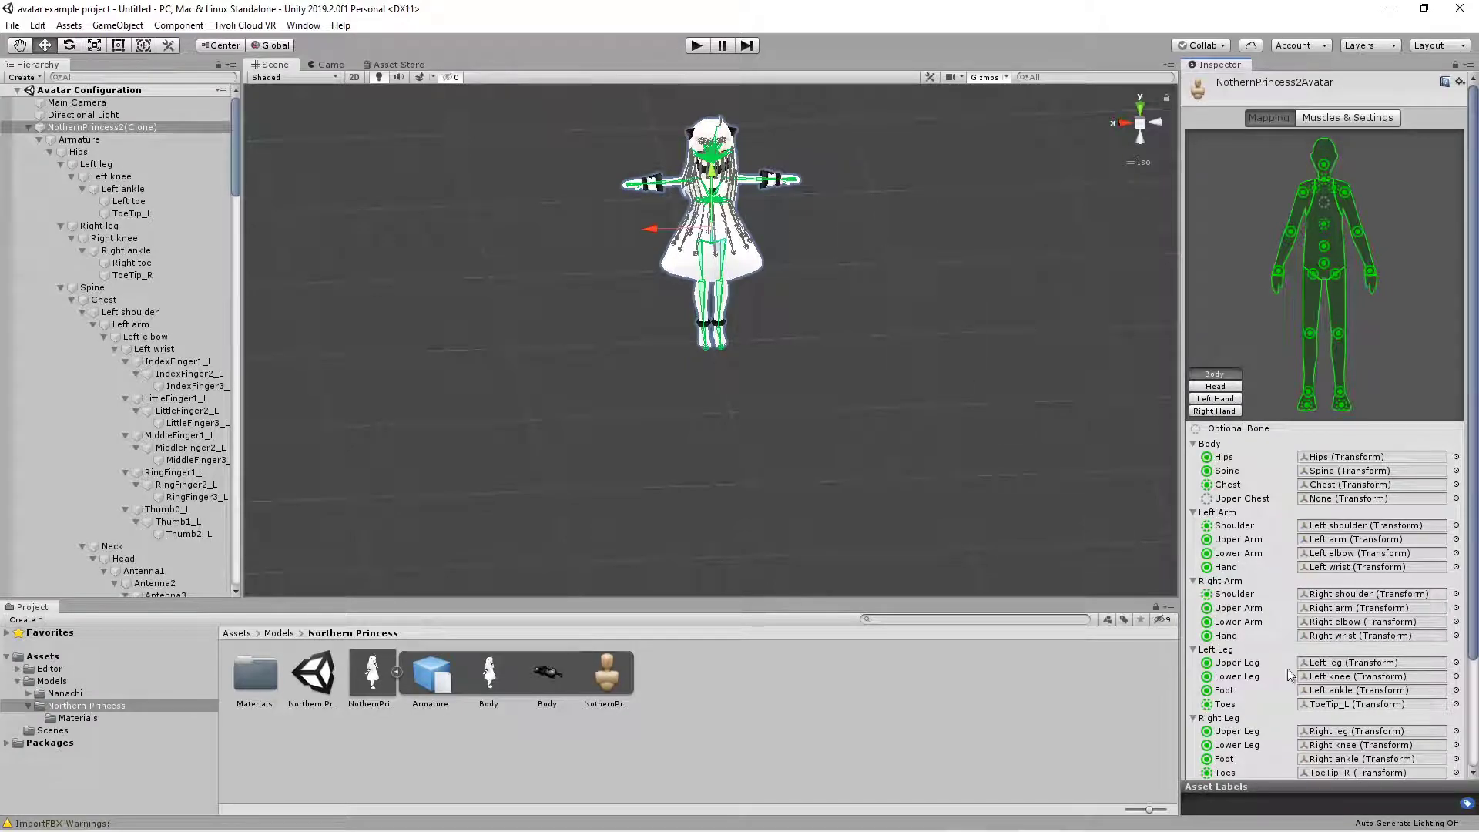
pyautogui.scroll(-3, 1264, 518)
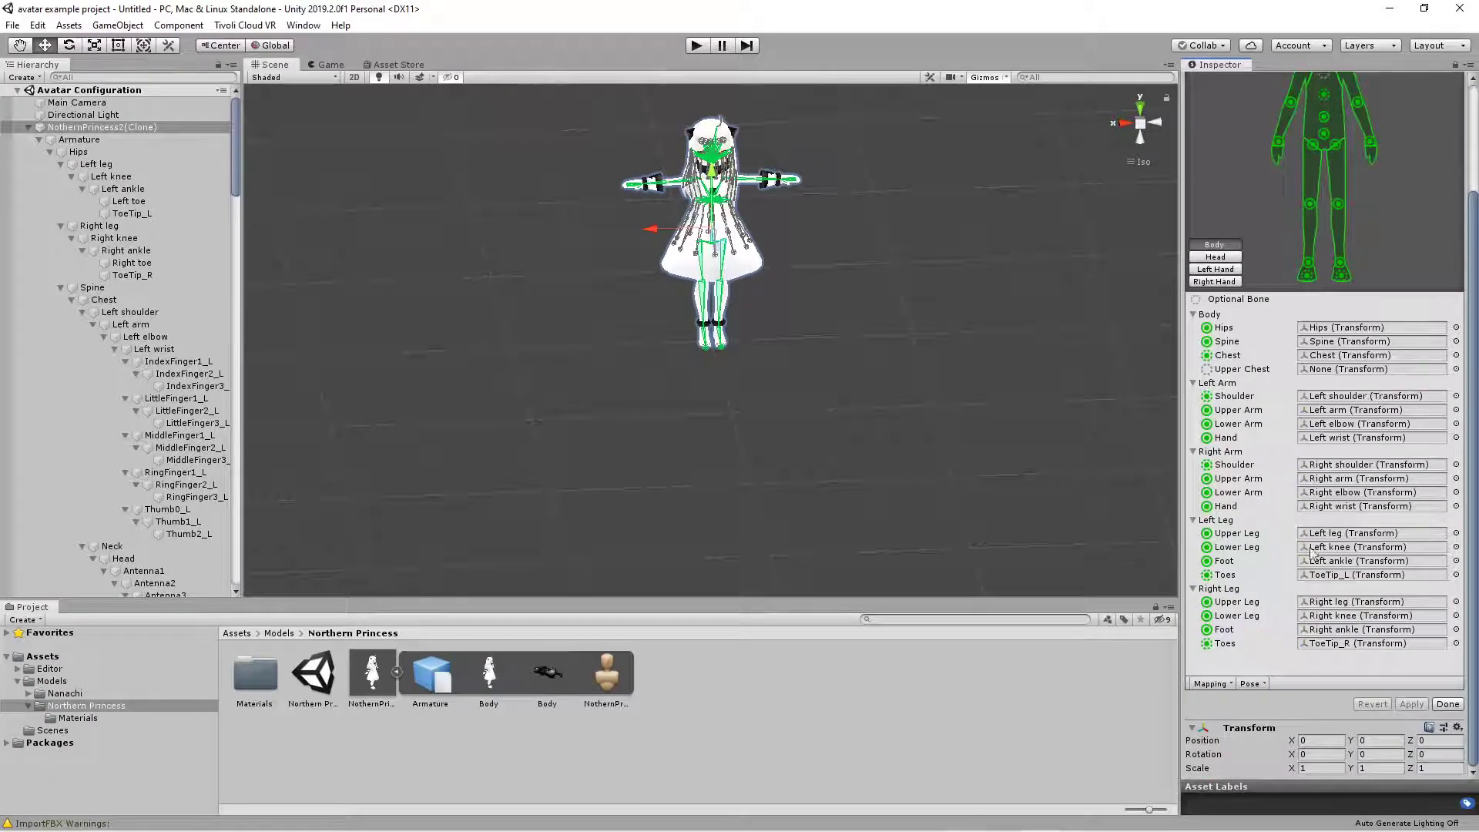
pyautogui.click(1259, 683)
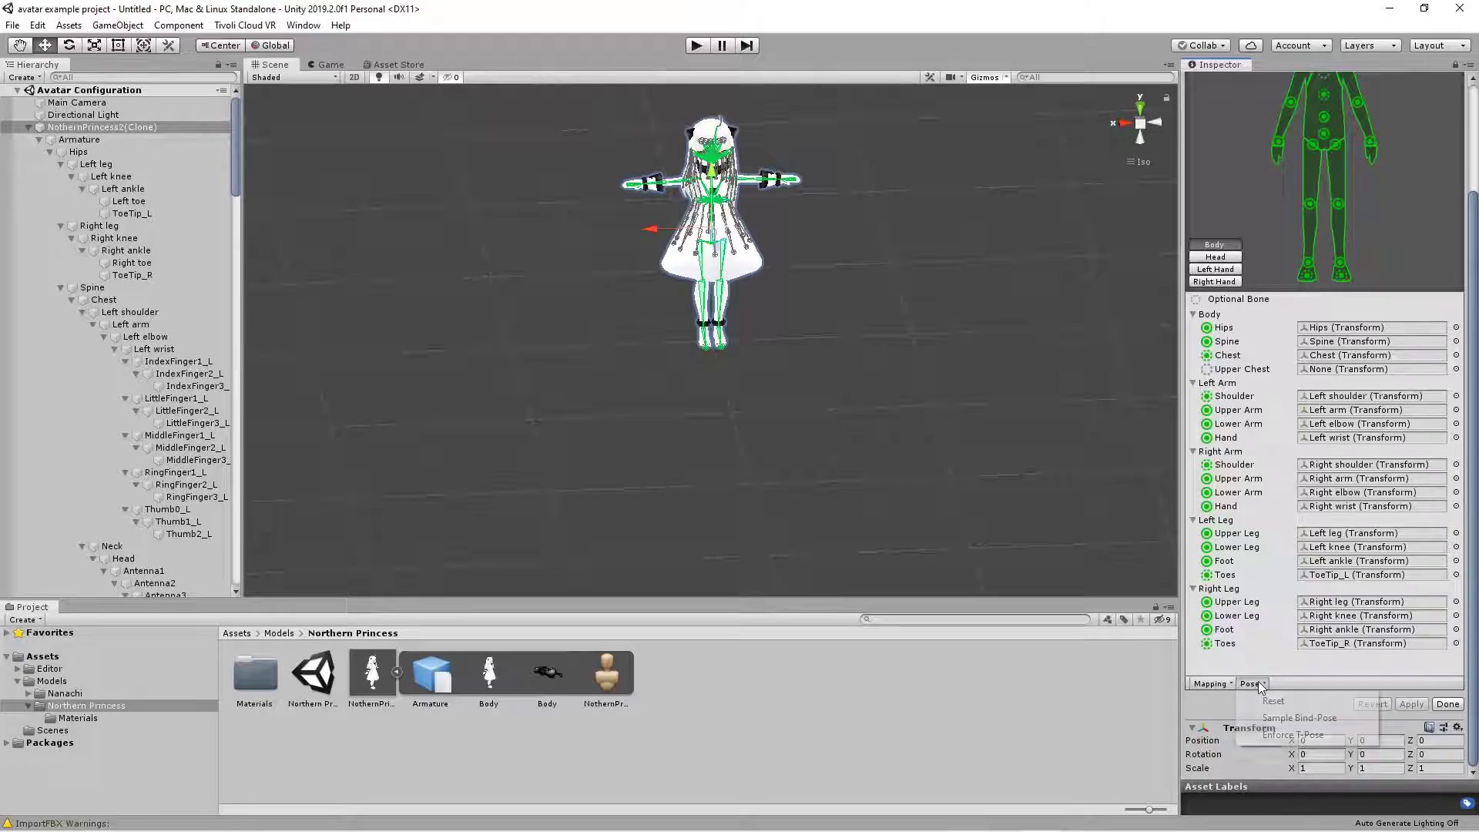
pyautogui.click(1279, 735)
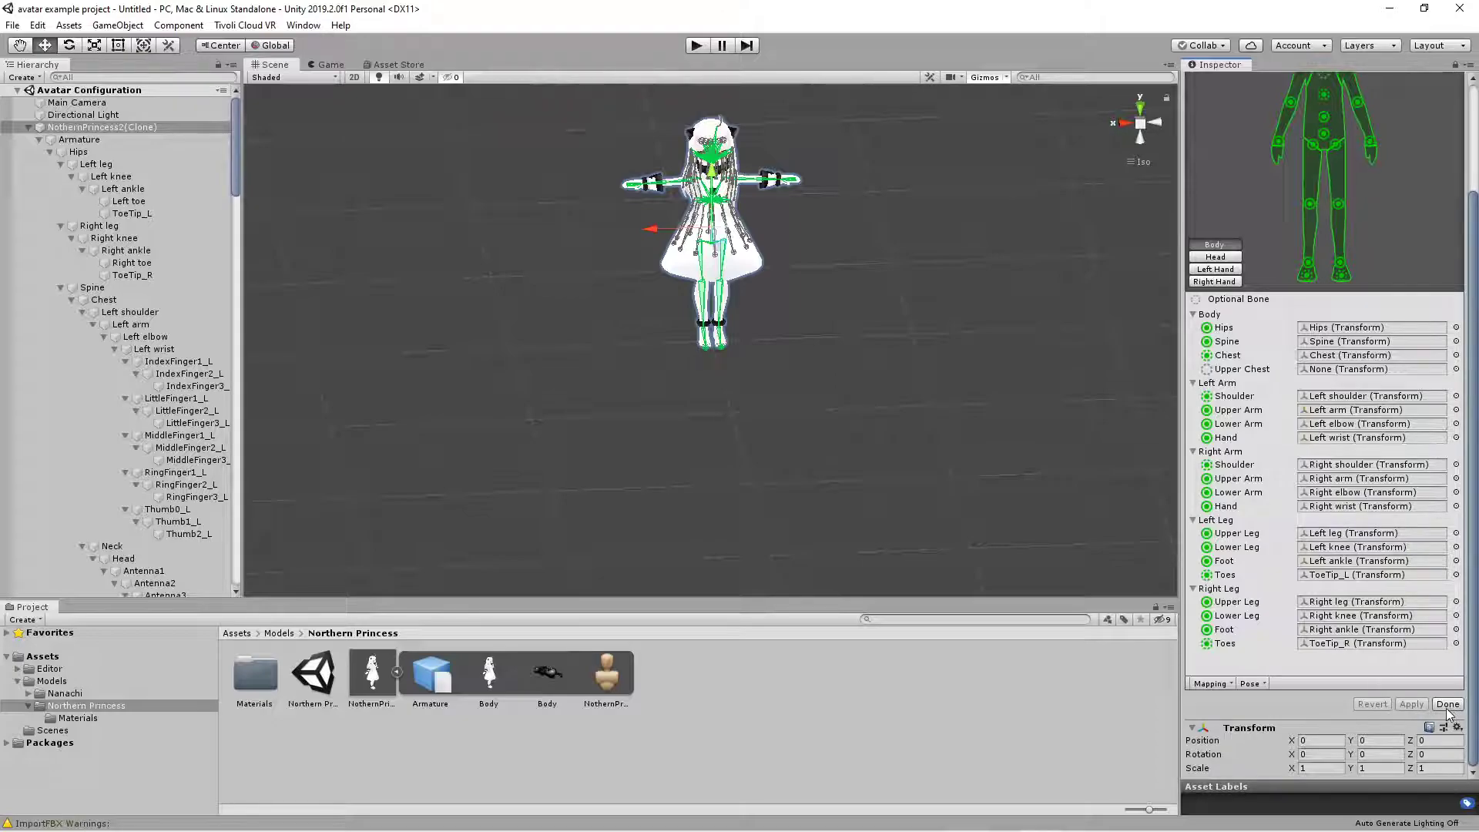
pyautogui.click(1448, 706)
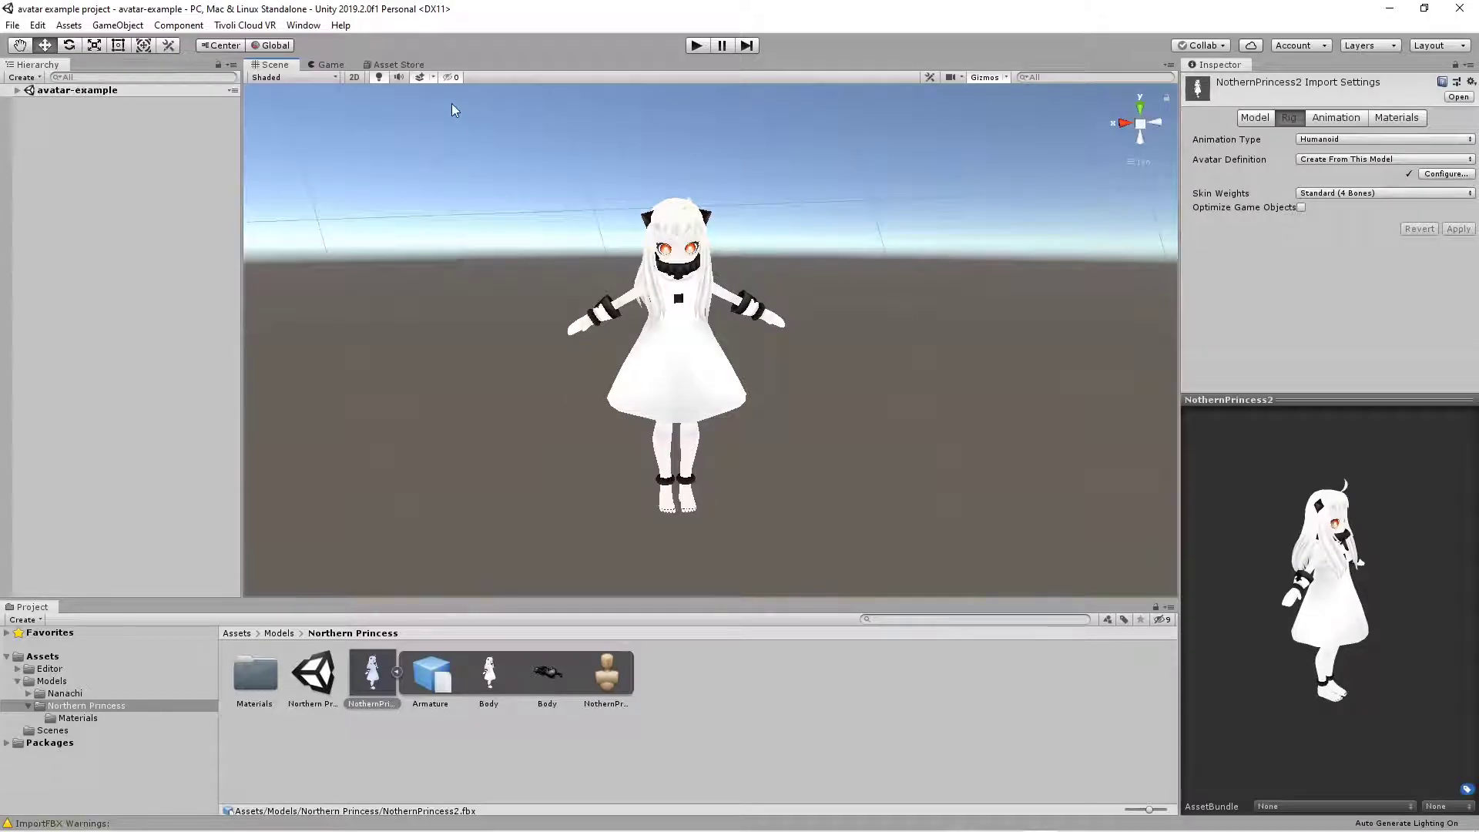
# - Export the model as a new Tivoli Cloud VR avatar named anime-avatar at a scale of 120.39%
pyautogui.scroll(2, 733, 450)
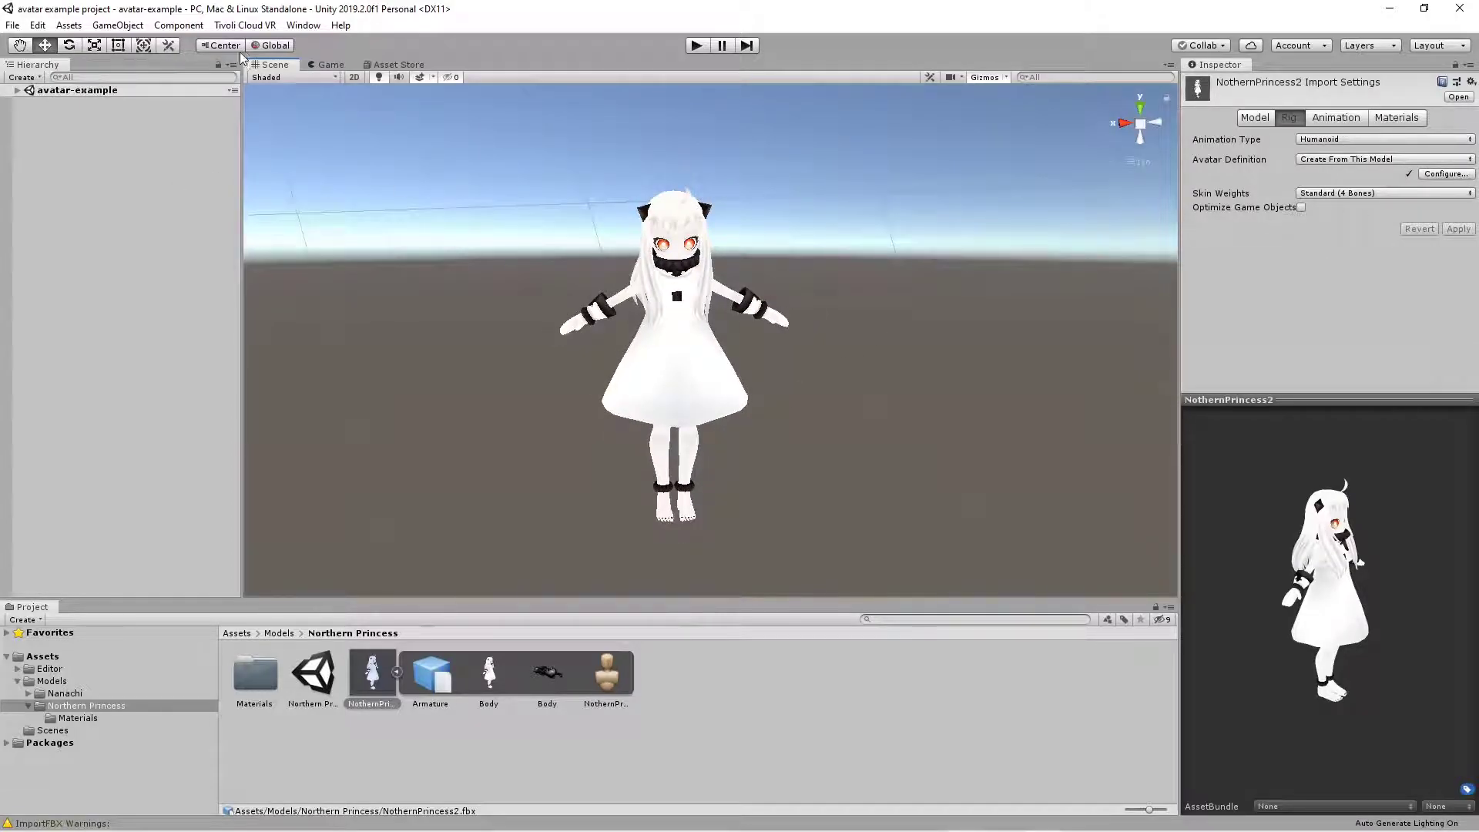
pyautogui.click(248, 25)
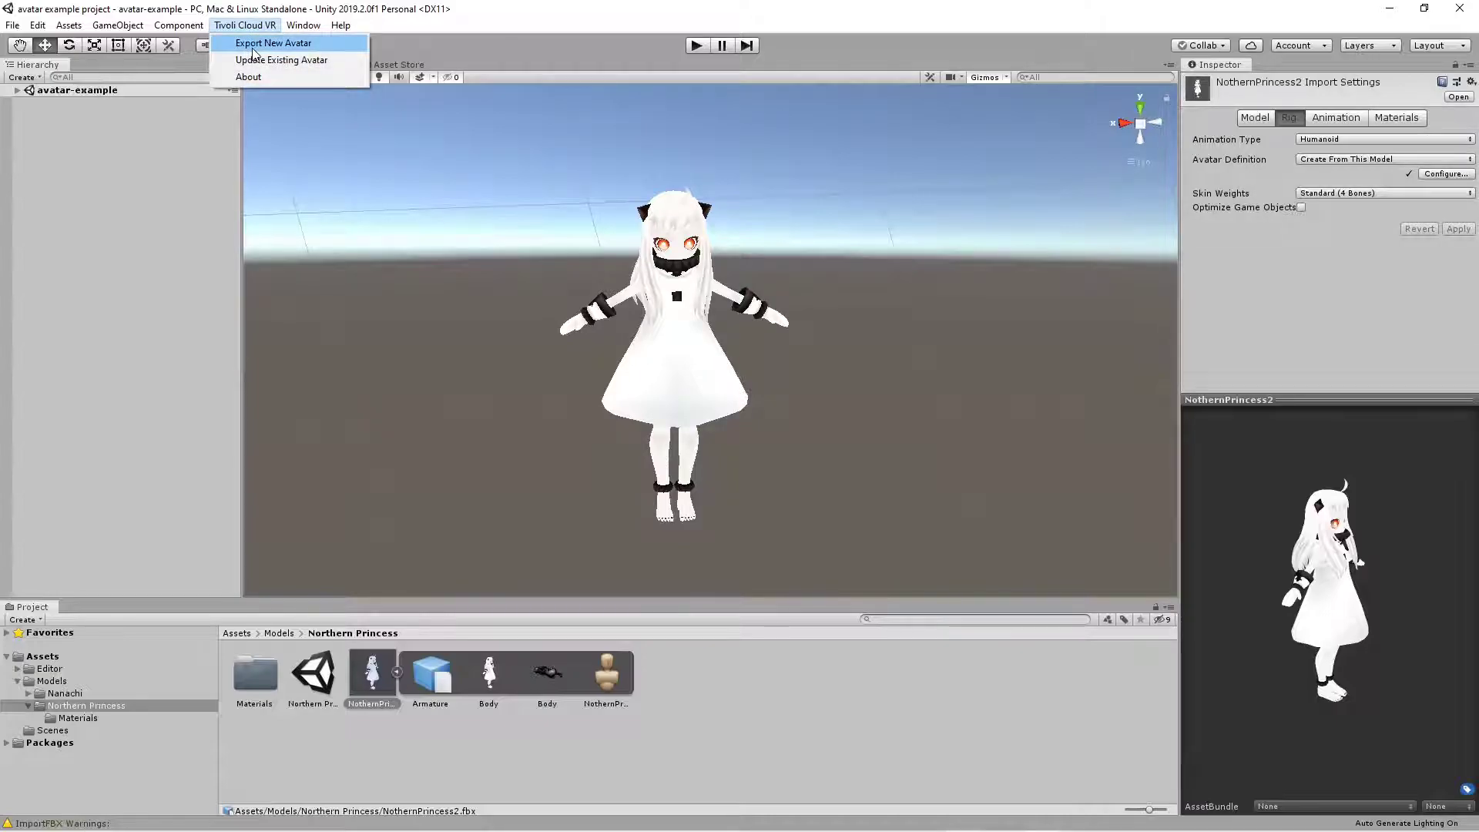
pyautogui.click(253, 49)
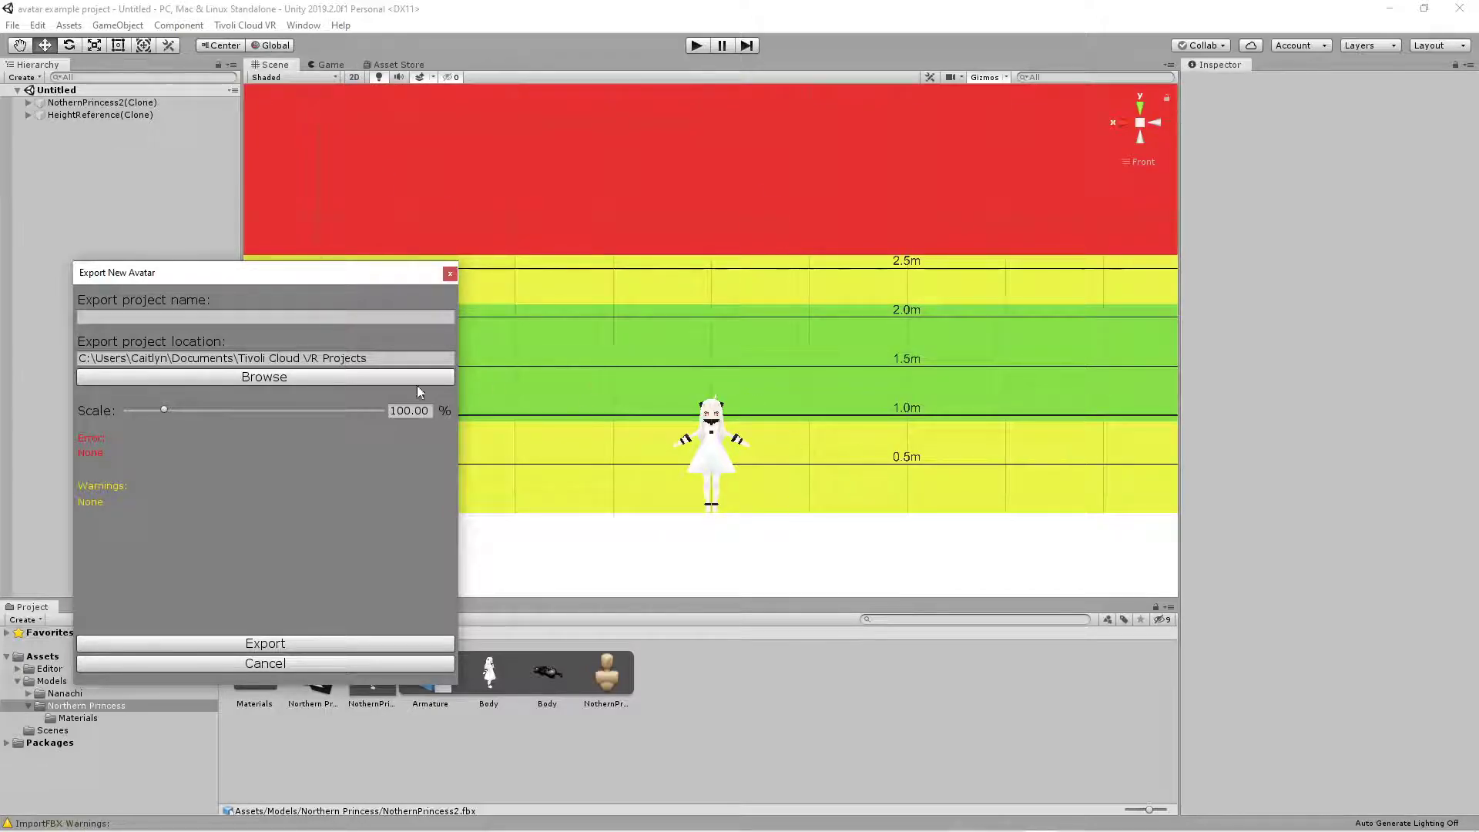
pyautogui.moveTo(163, 409); pyautogui.dragTo(168, 456)
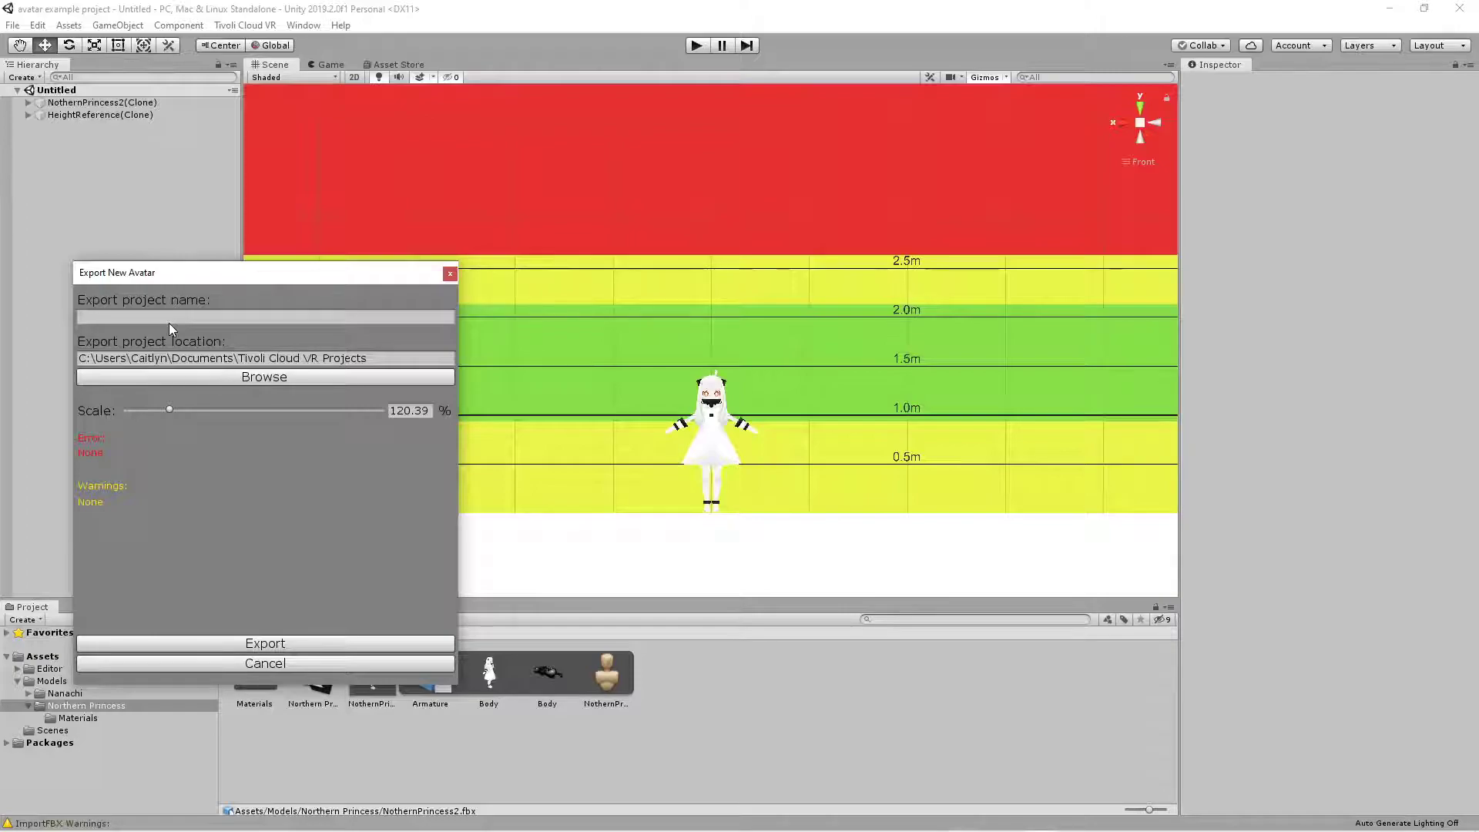
pyautogui.click(196, 318)
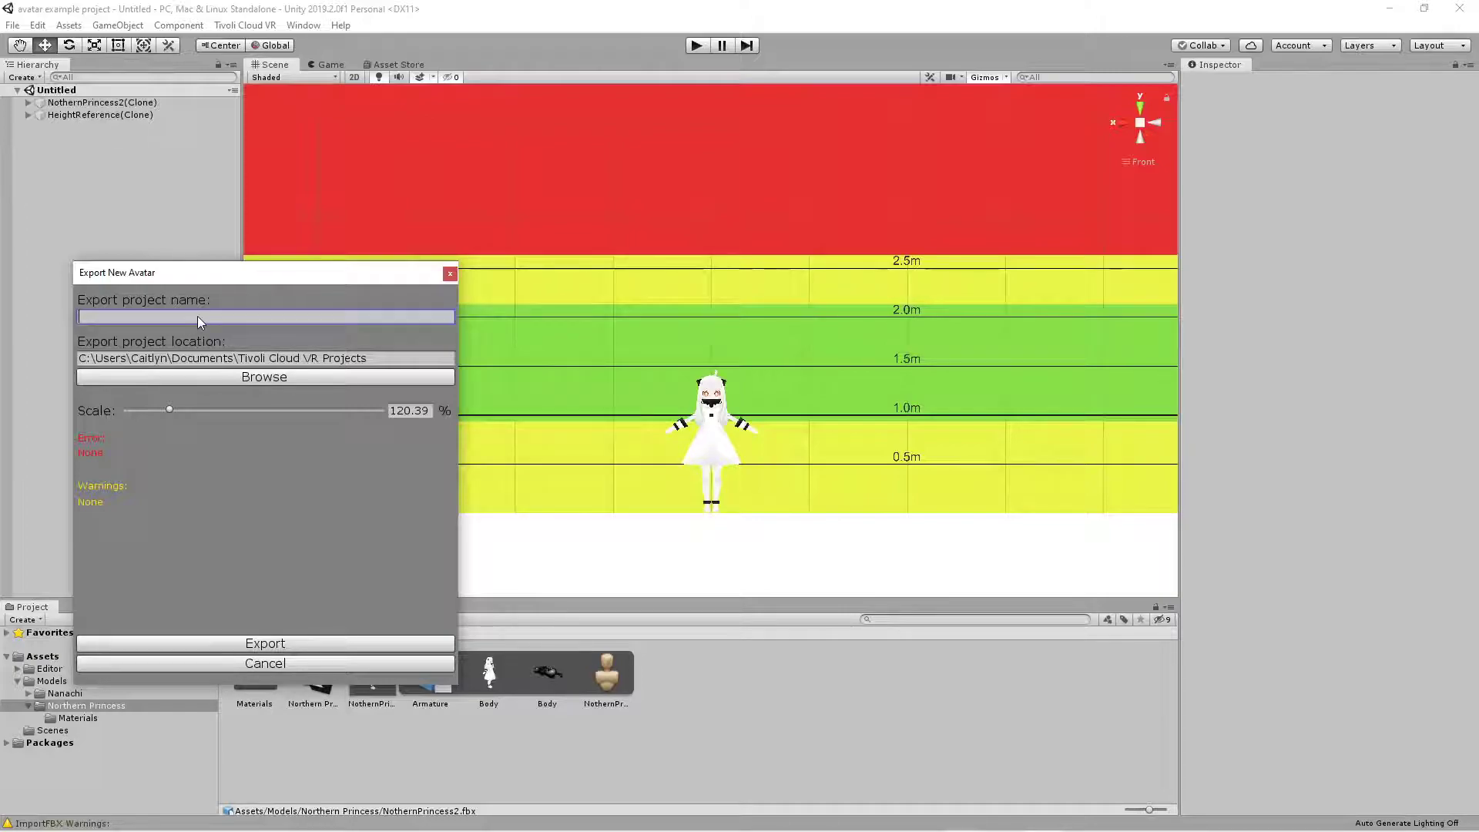
pyautogui.write('anime-avatar')
pyautogui.click(265, 644)
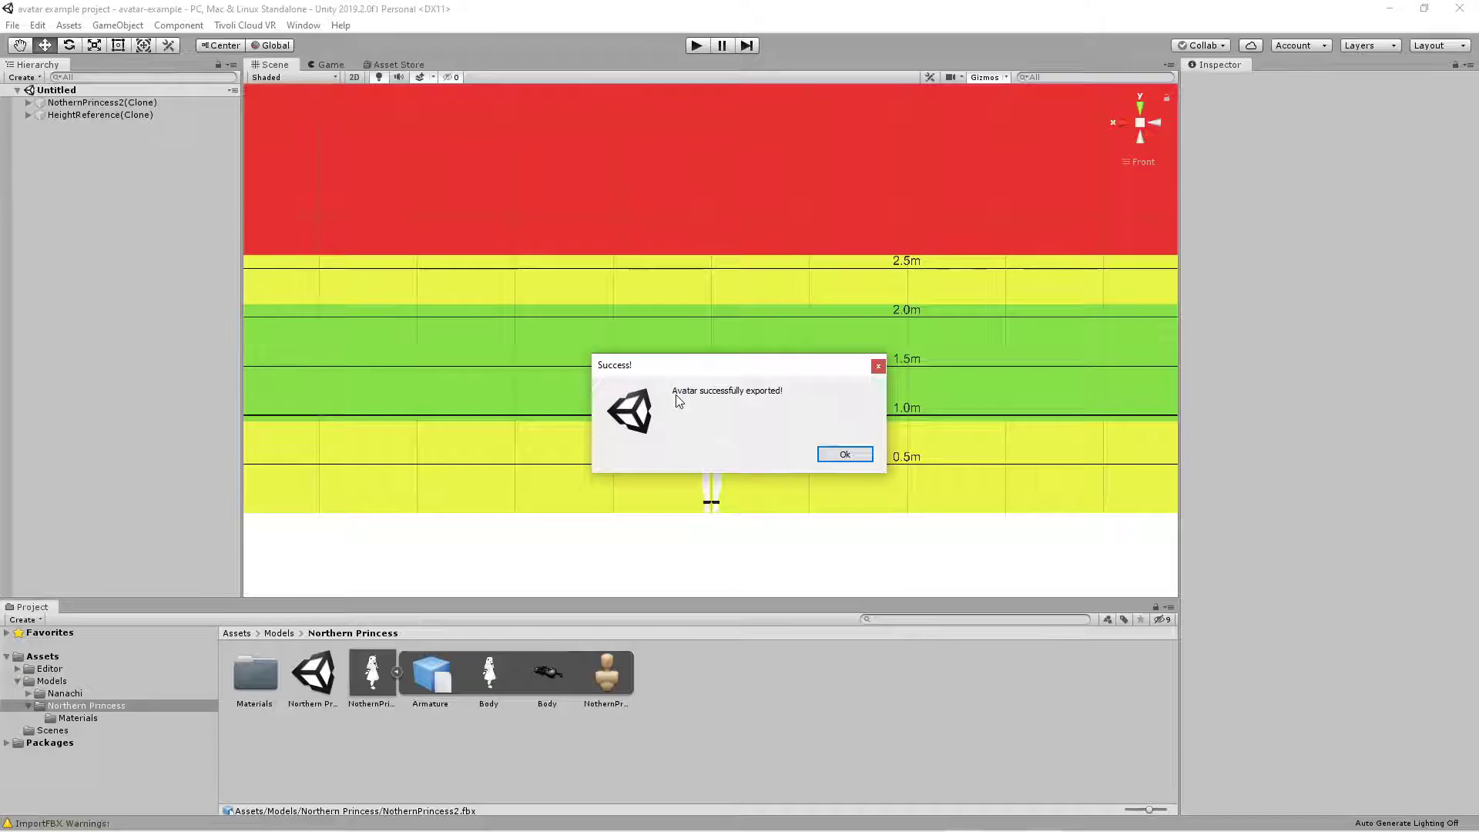
pyautogui.press('Return')
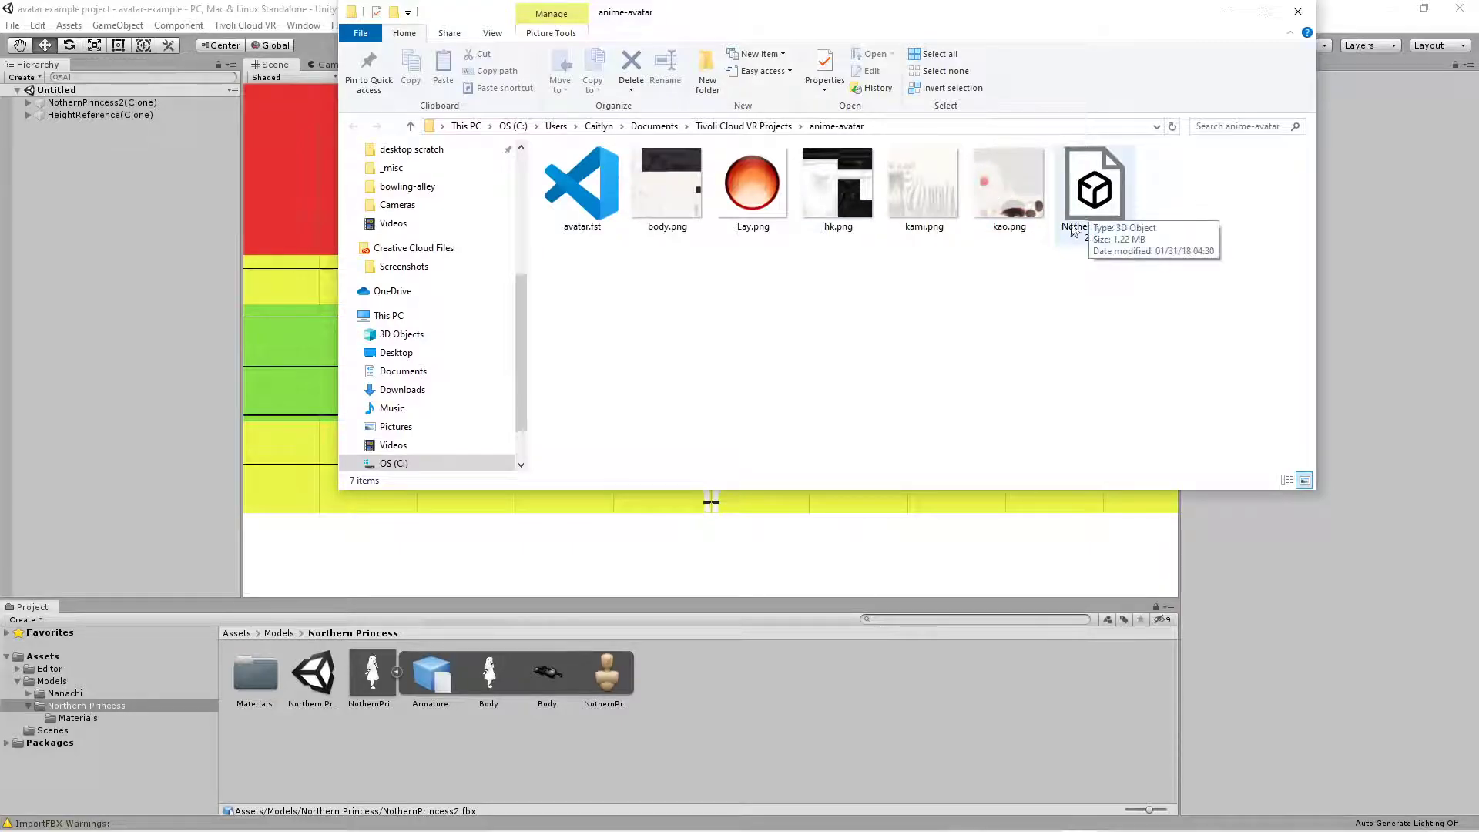
# - Switch to the Tivoli Cloud VR website in Chrome and open the account's My Files storage
pyautogui.moveTo(997, 827)
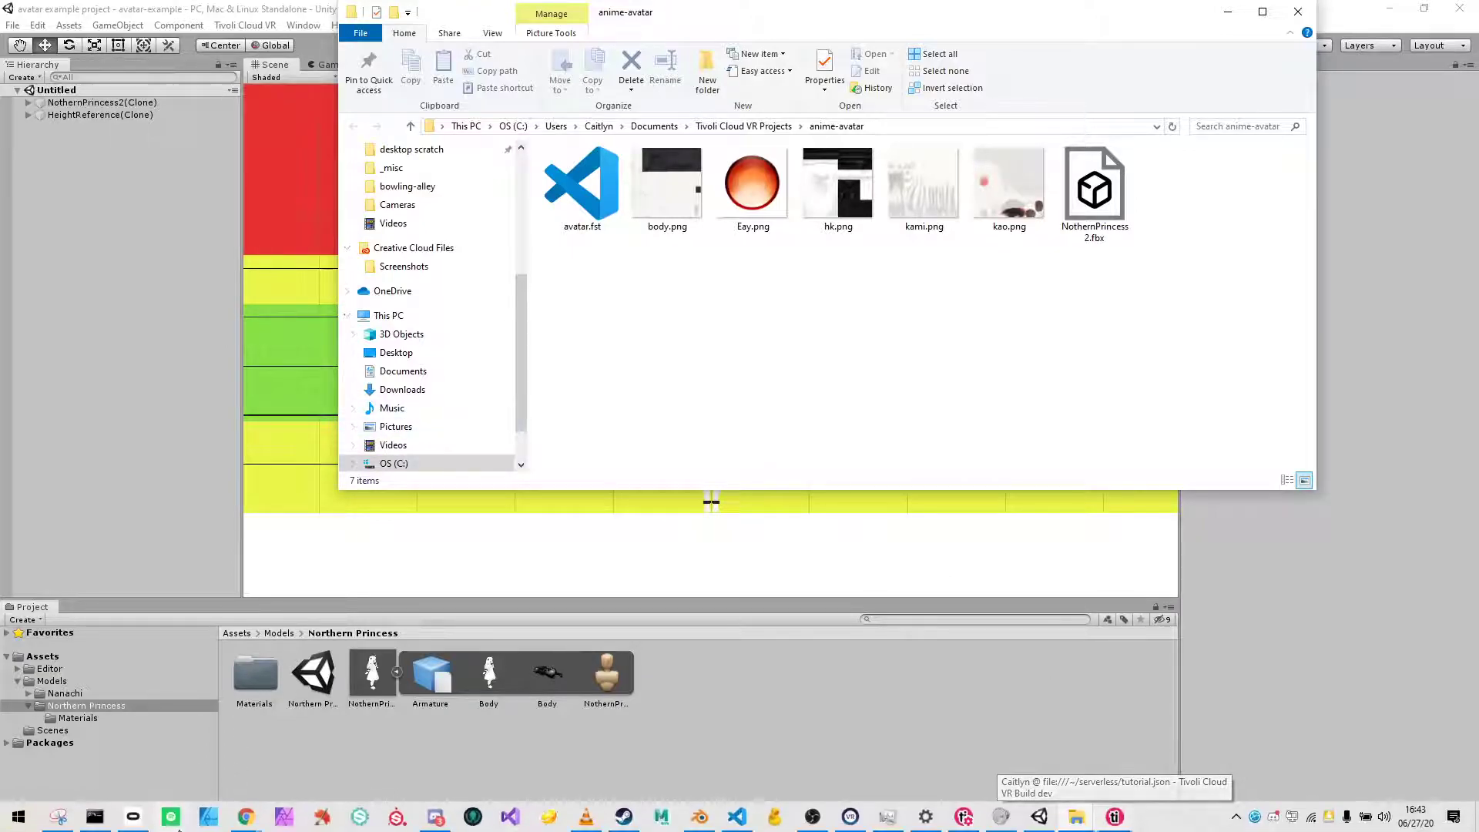
pyautogui.moveTo(247, 828)
pyautogui.click(304, 791)
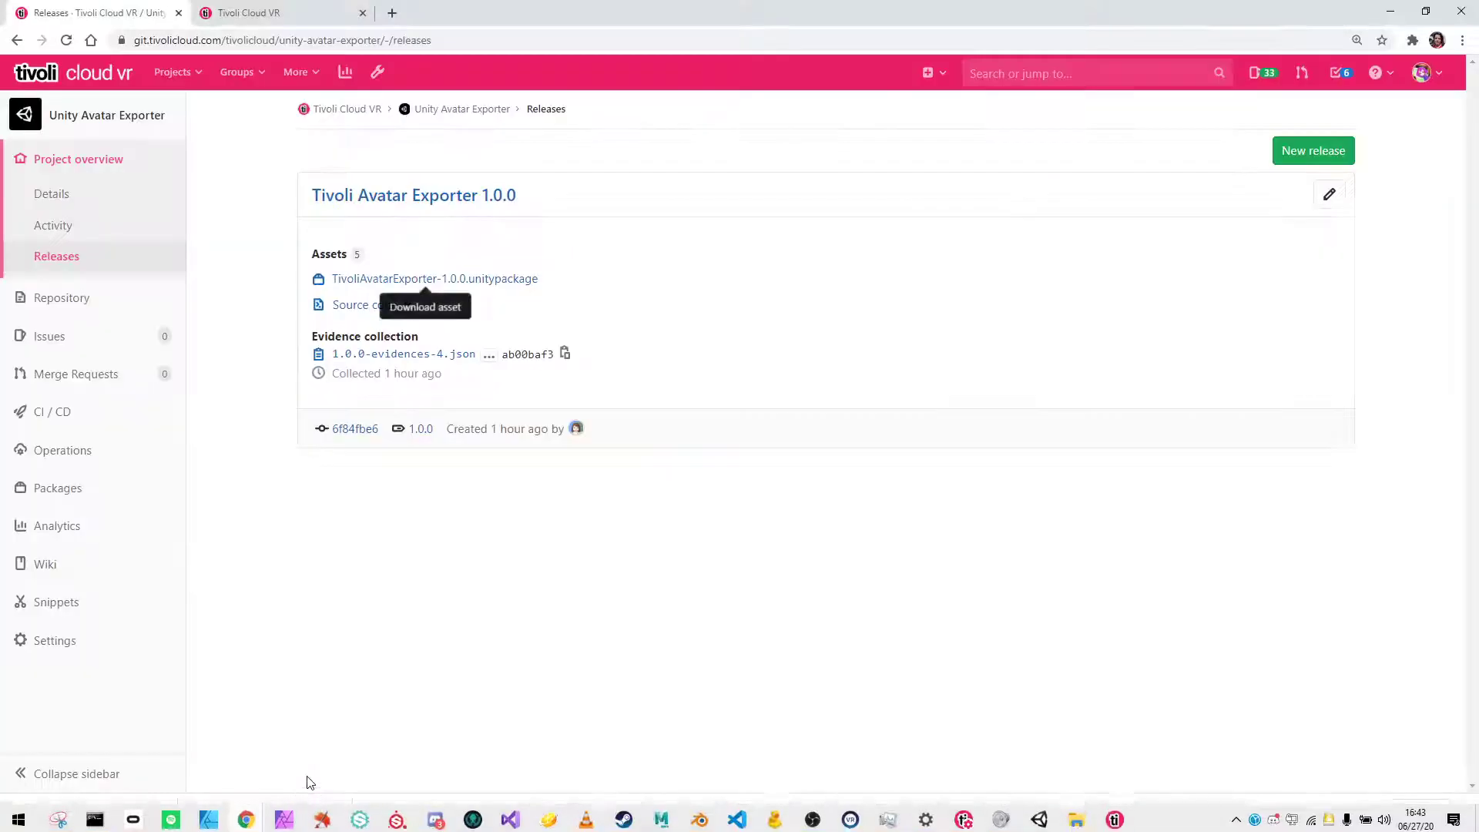
pyautogui.click(274, 15)
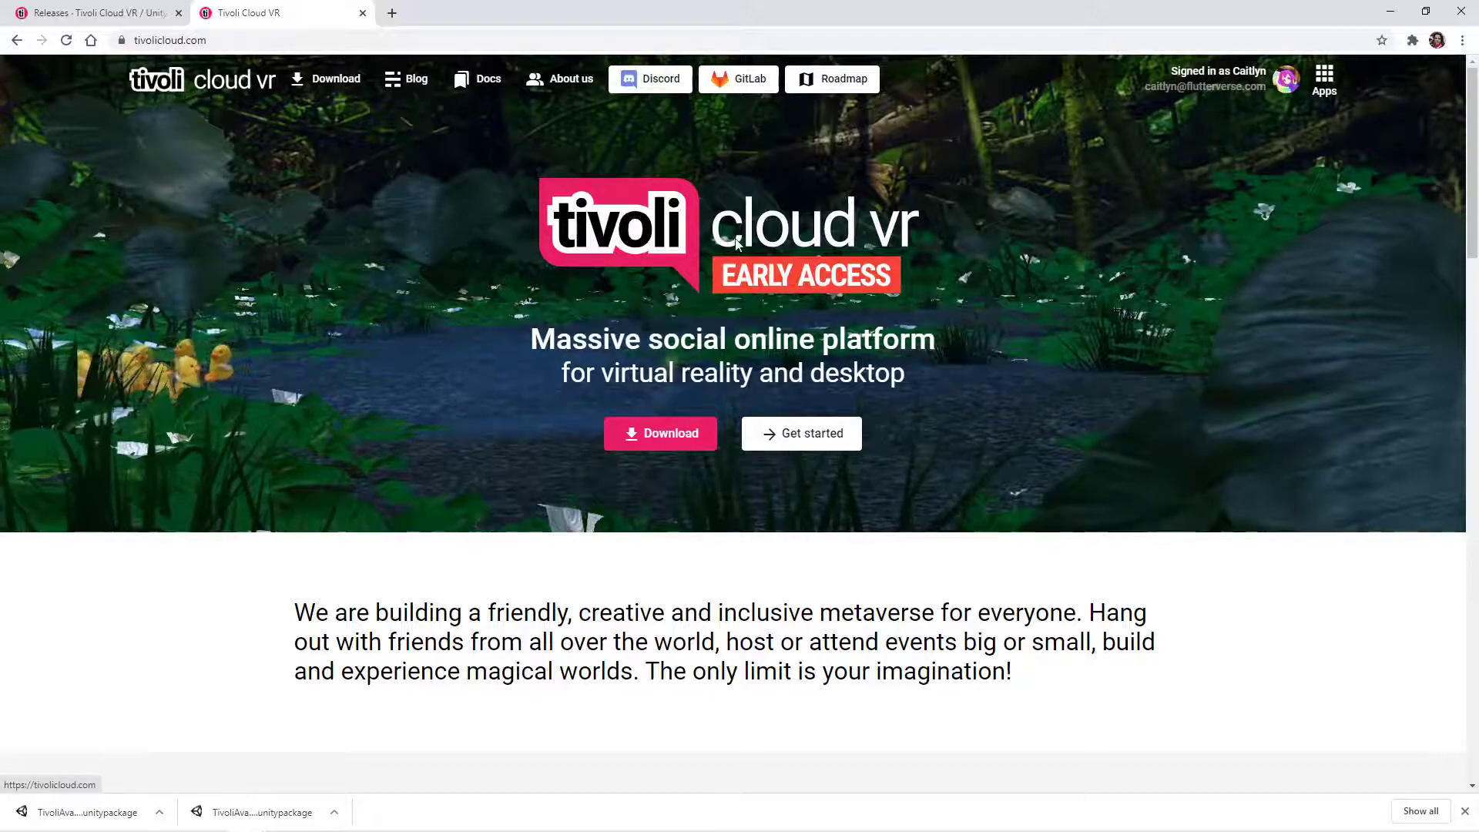
pyautogui.click(1328, 80)
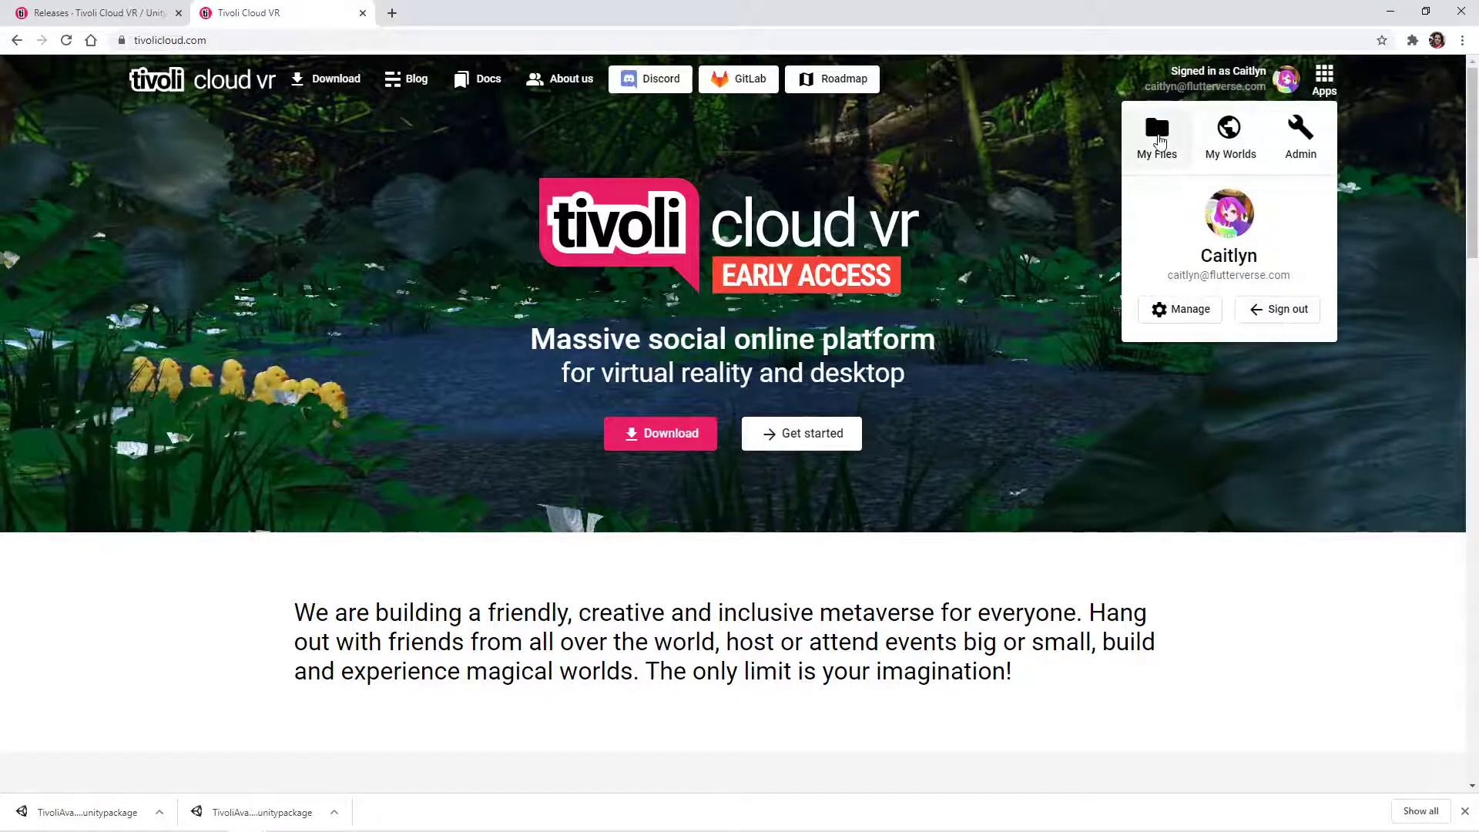
pyautogui.click(1159, 139)
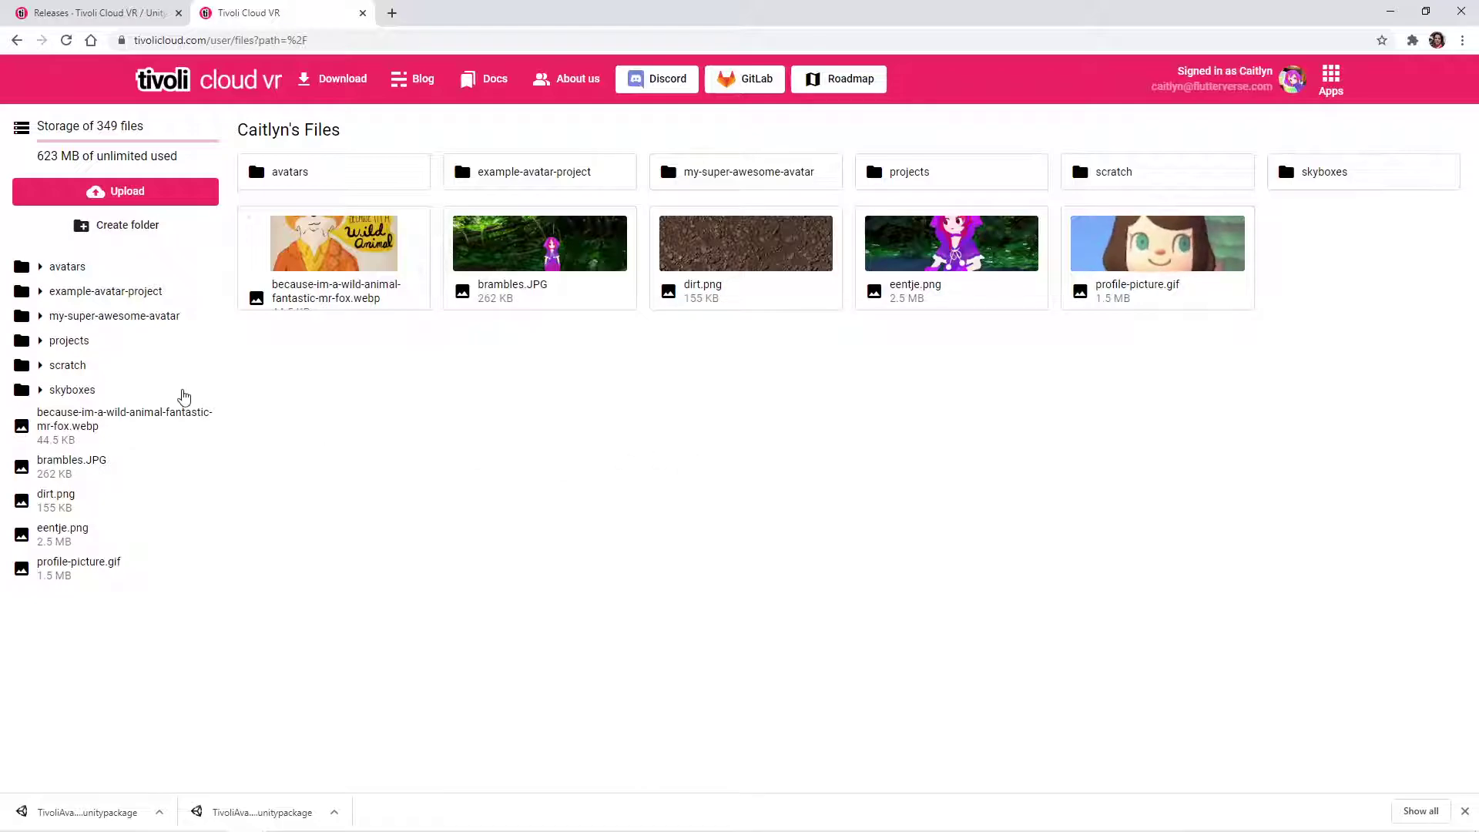
# - Create a new folder named anime-girl at the root of the cloud storage
pyautogui.click(140, 231)
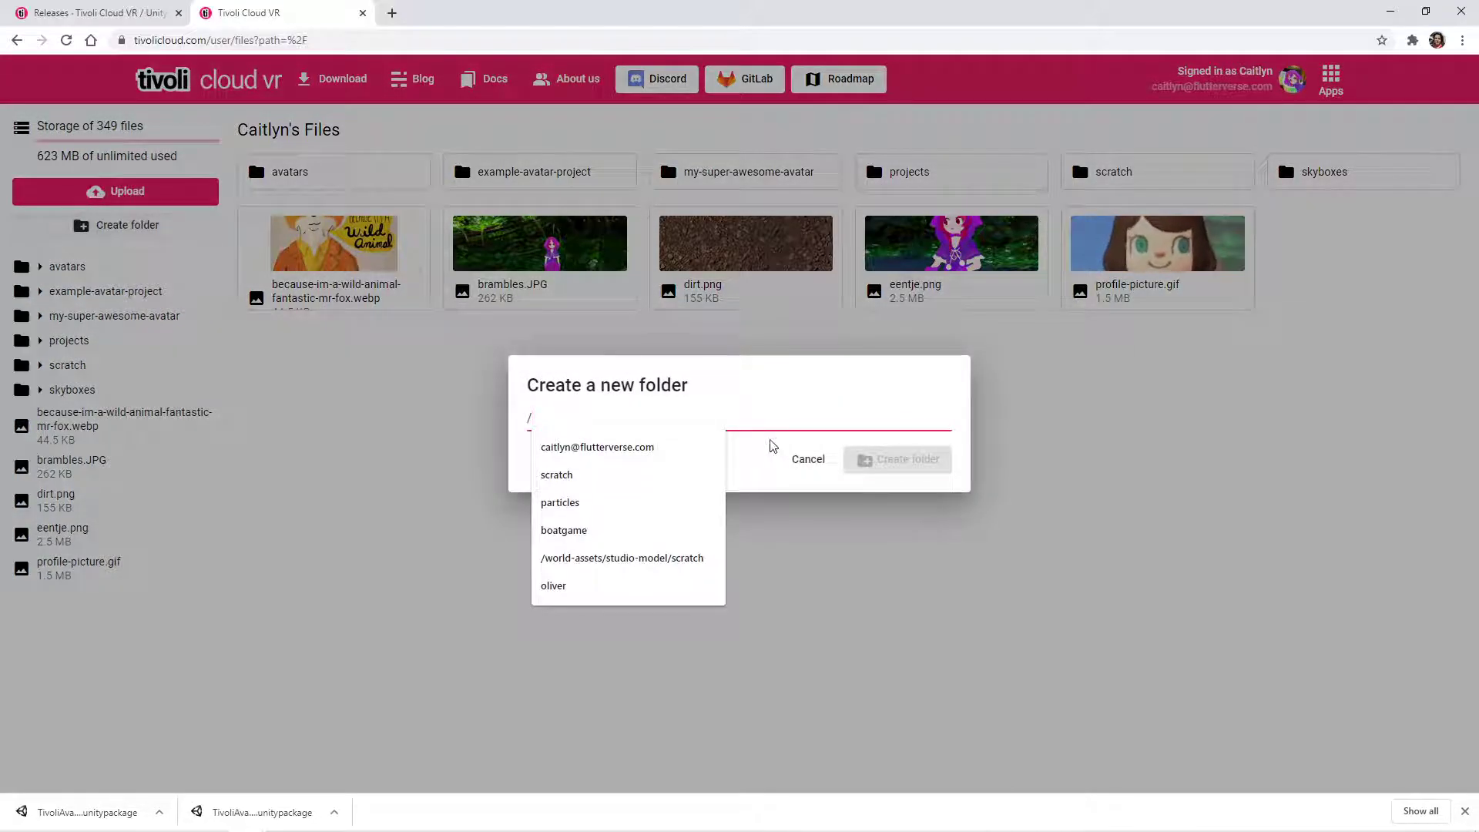
pyautogui.write('anime-girl')
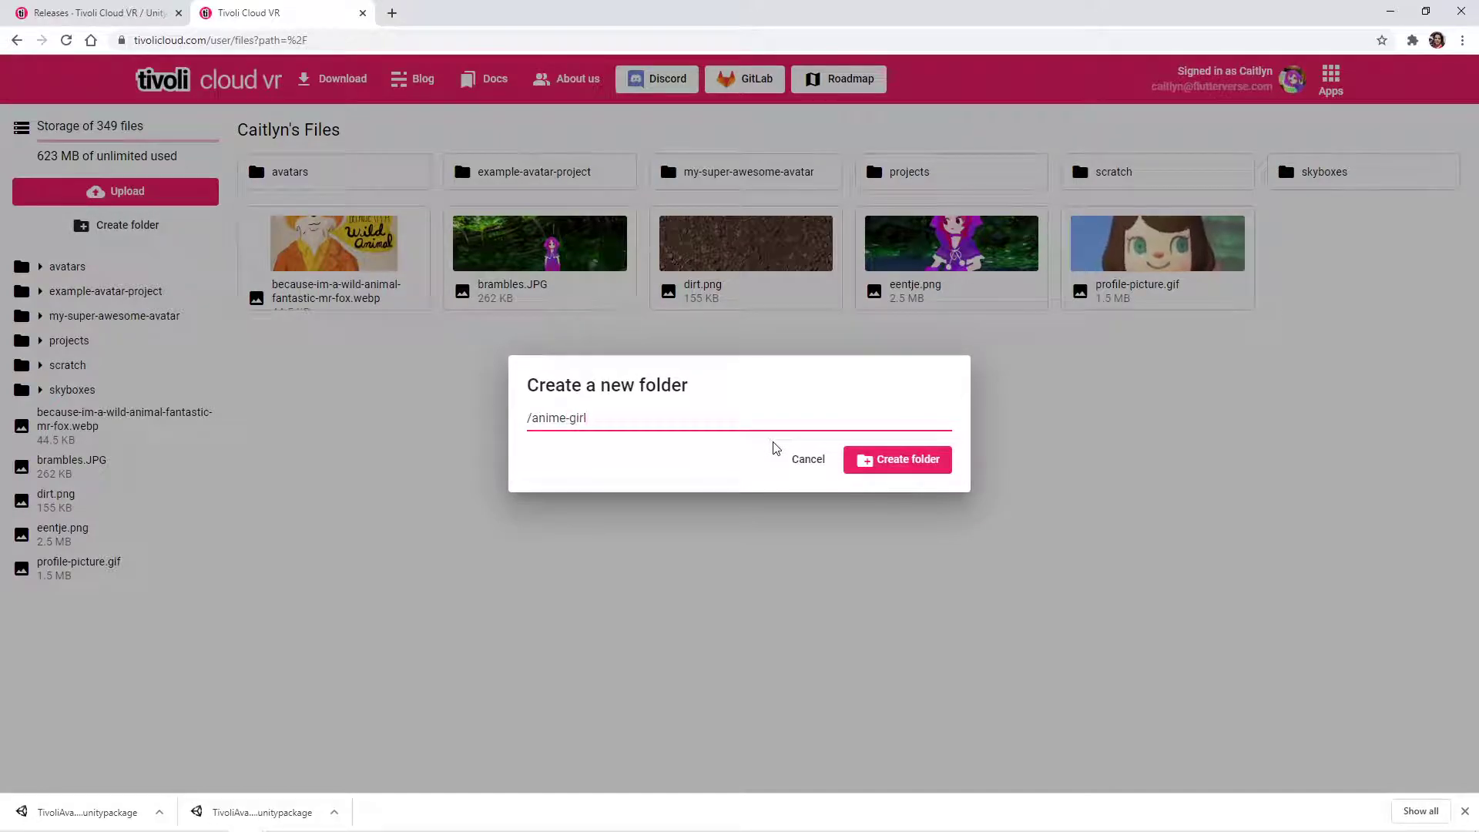
pyautogui.click(916, 460)
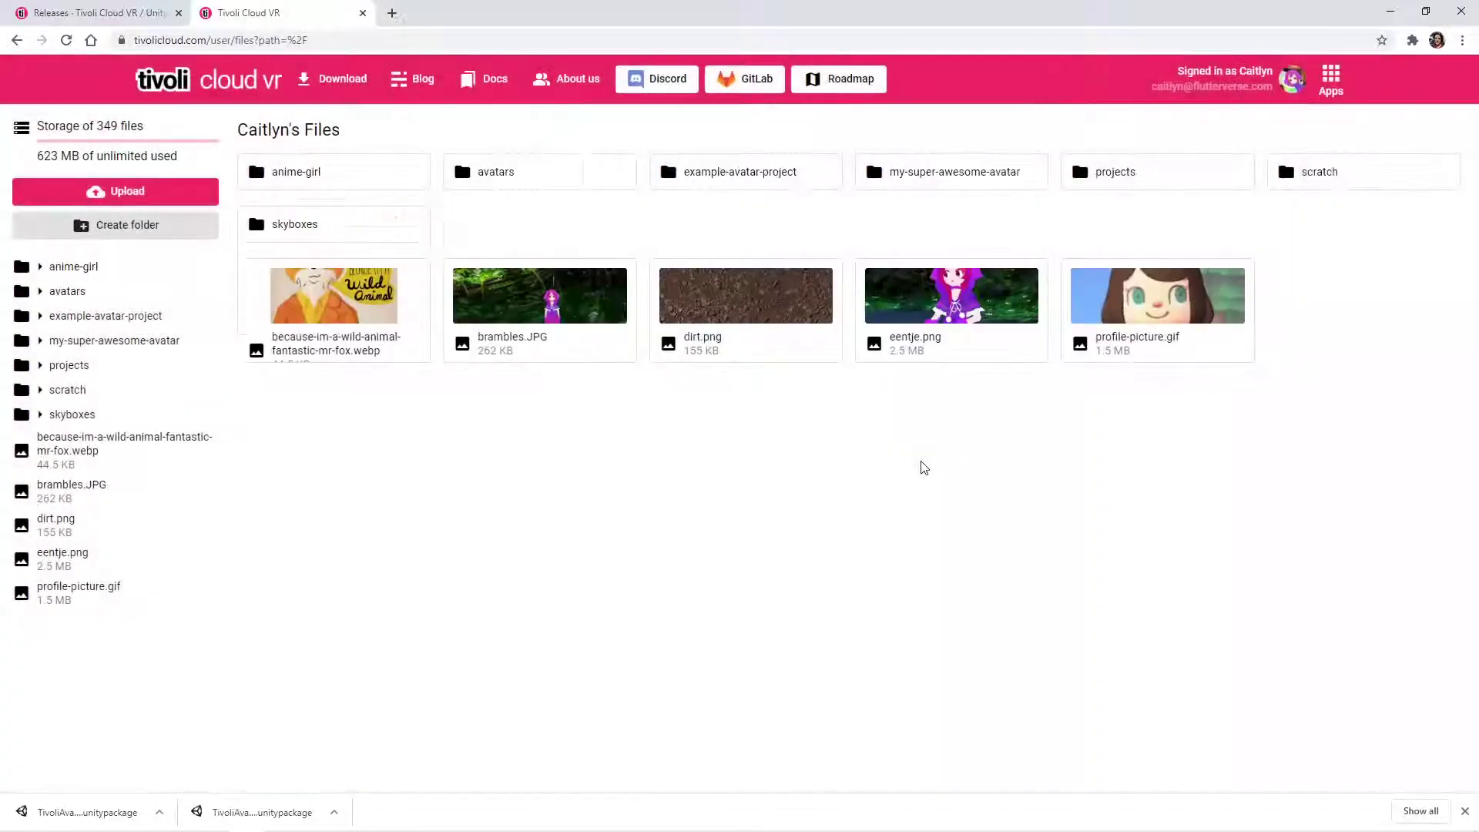
# - Upload all files of the exported anime-avatar project folder into the anime-girl cloud folder
pyautogui.click(335, 176)
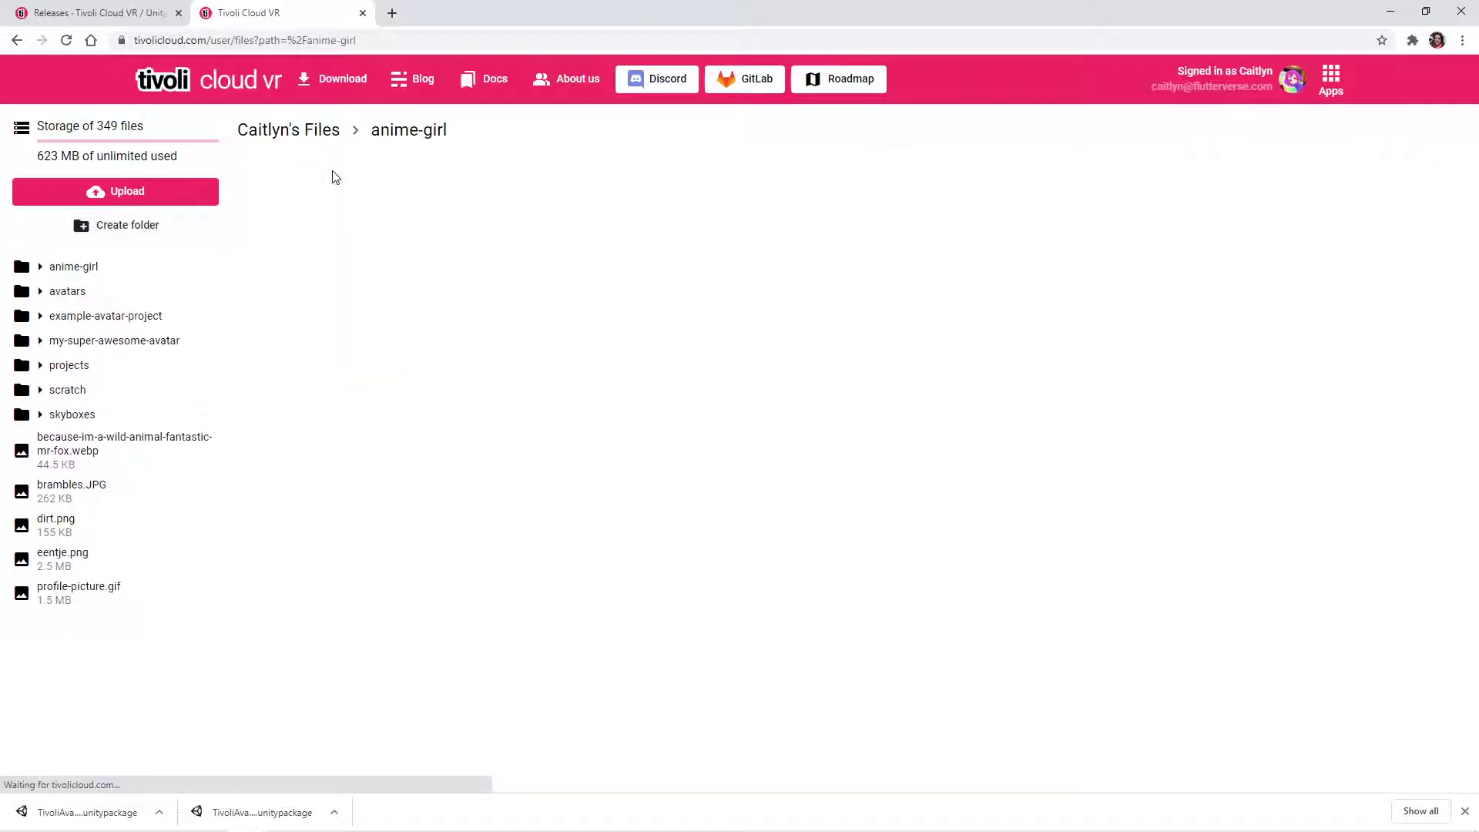
pyautogui.click(131, 192)
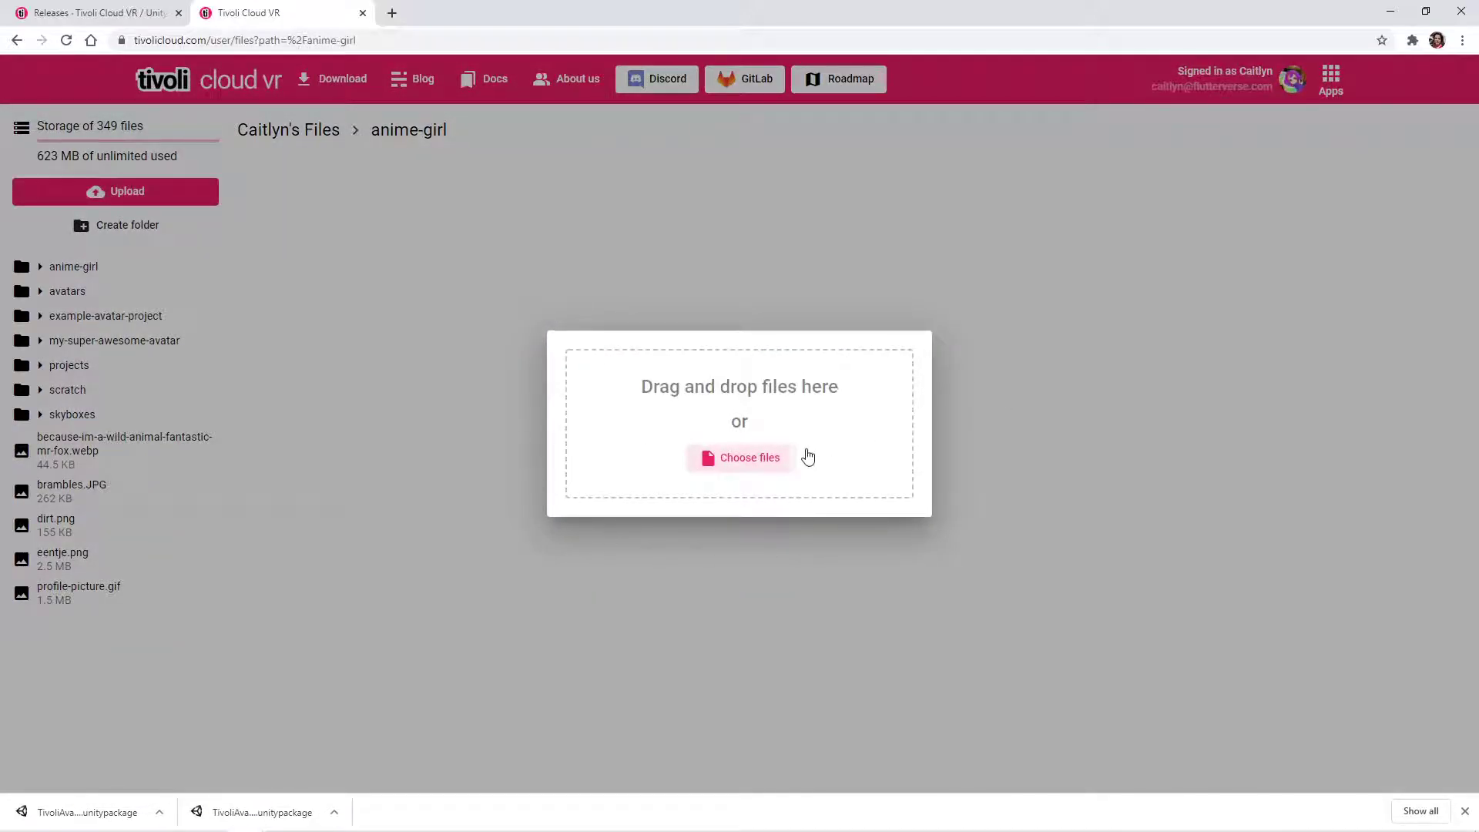
pyautogui.hotkey('alt', 'Tab')
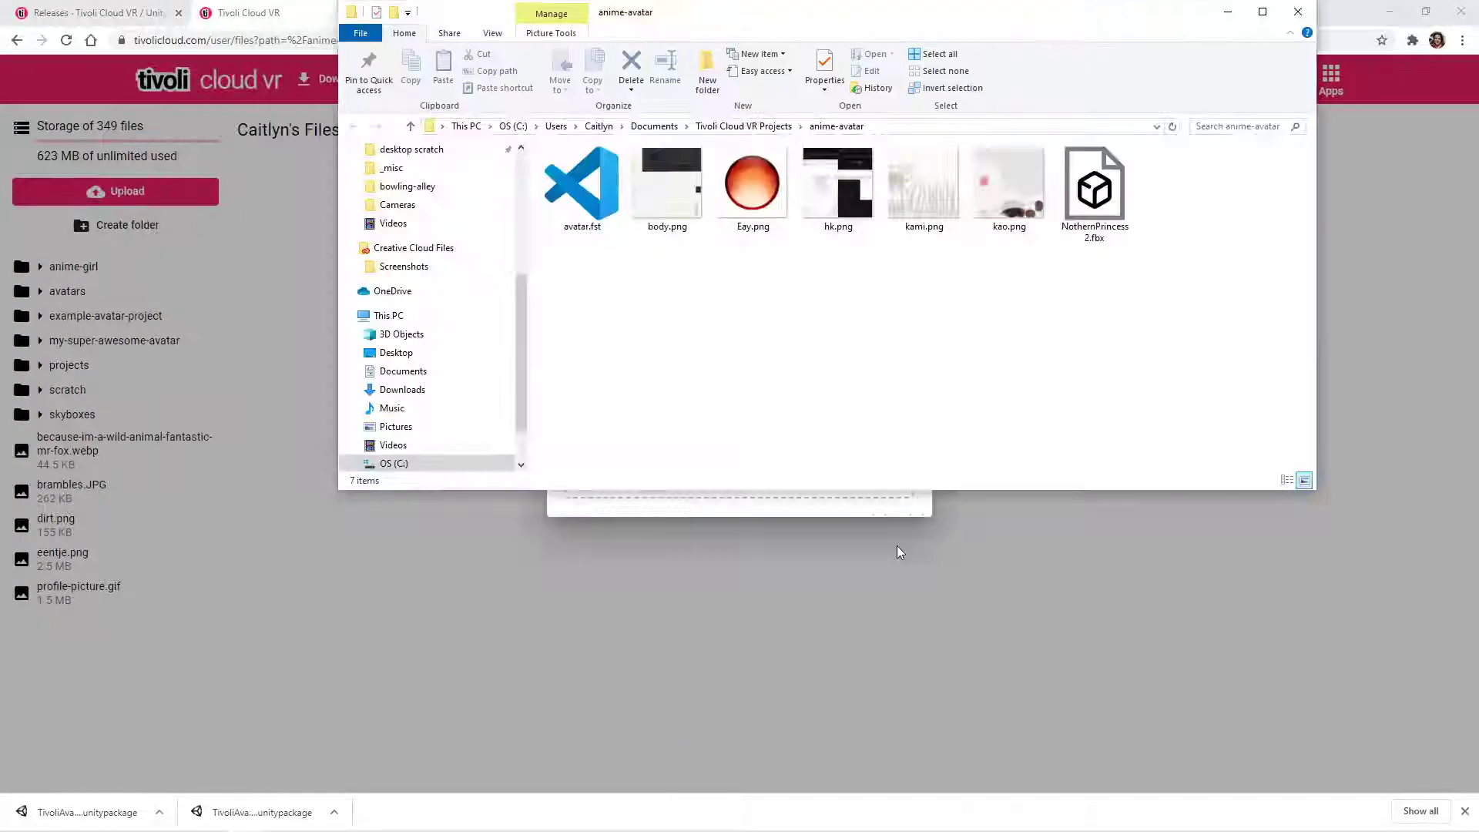
pyautogui.moveTo(787, 39); pyautogui.dragTo(680, 548)
pyautogui.hotkey('ctrl', 'a')
pyautogui.moveTo(988, 693); pyautogui.dragTo(784, 417)
pyautogui.click(692, 584)
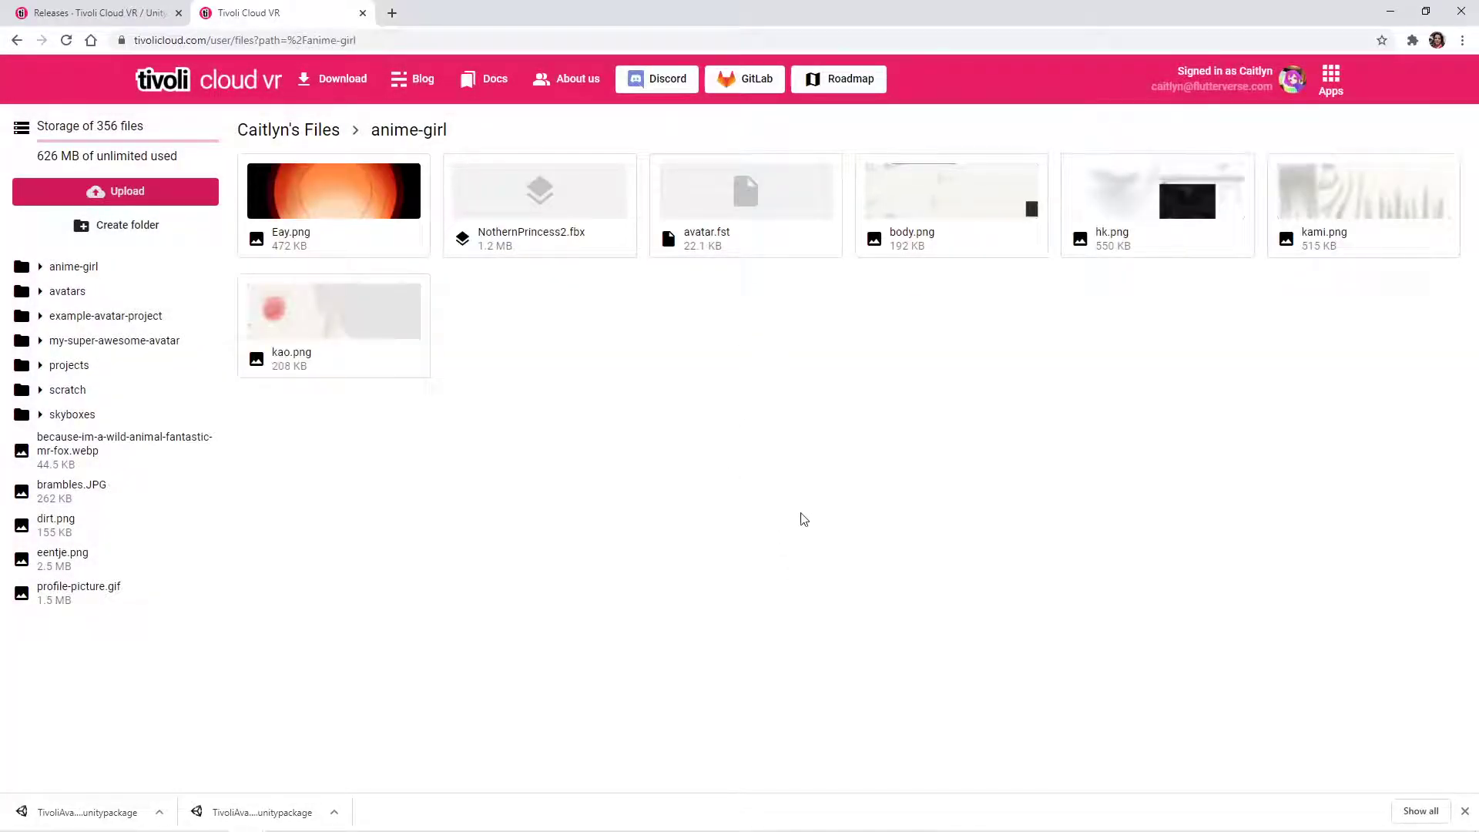
# - Copy the URL of the uploaded avatar.fst, and open the My Avatar window in the Tivoli Cloud VR client beside the character
pyautogui.rightClick(751, 208)
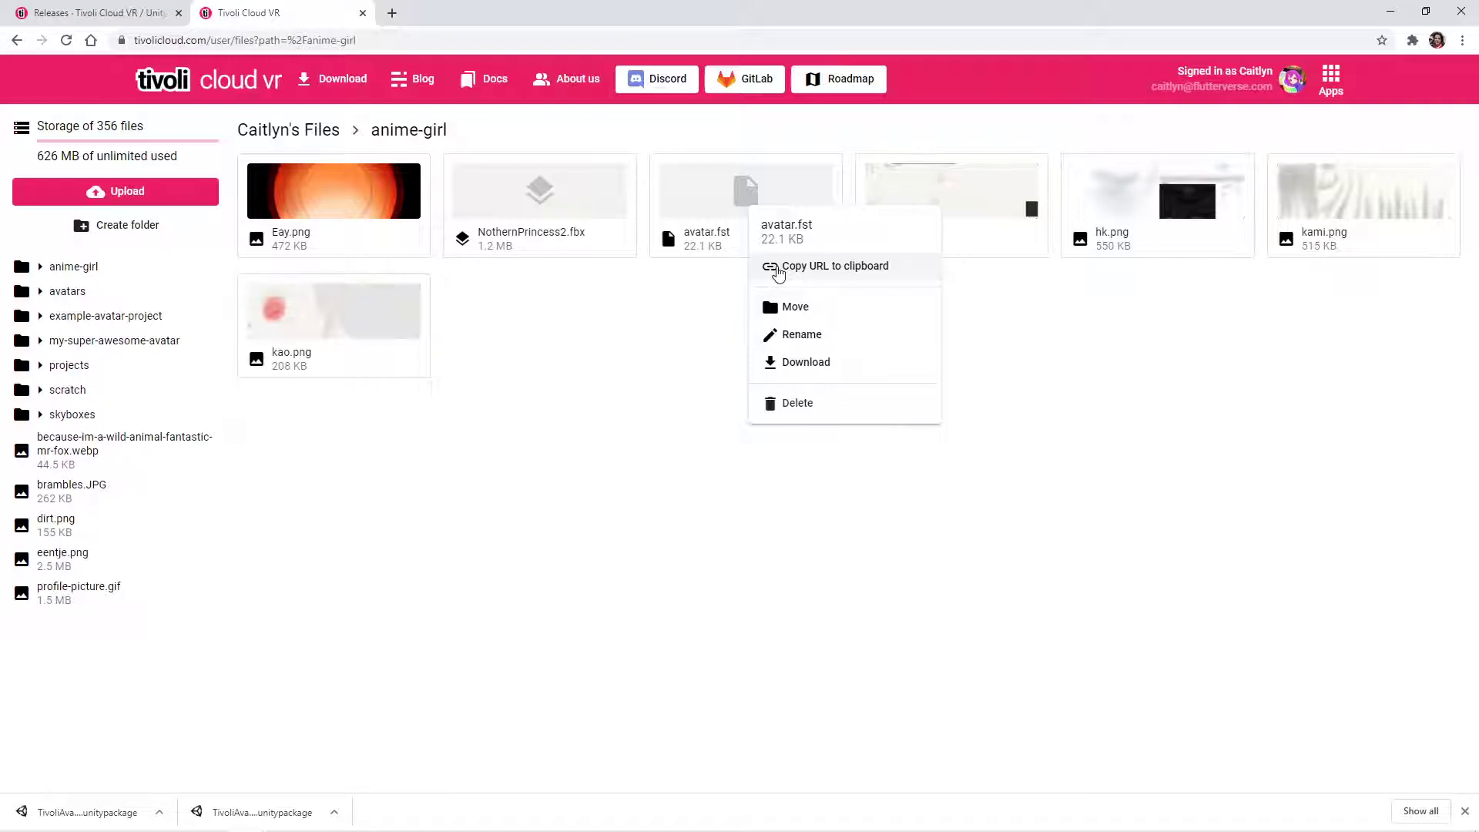
pyautogui.click(778, 270)
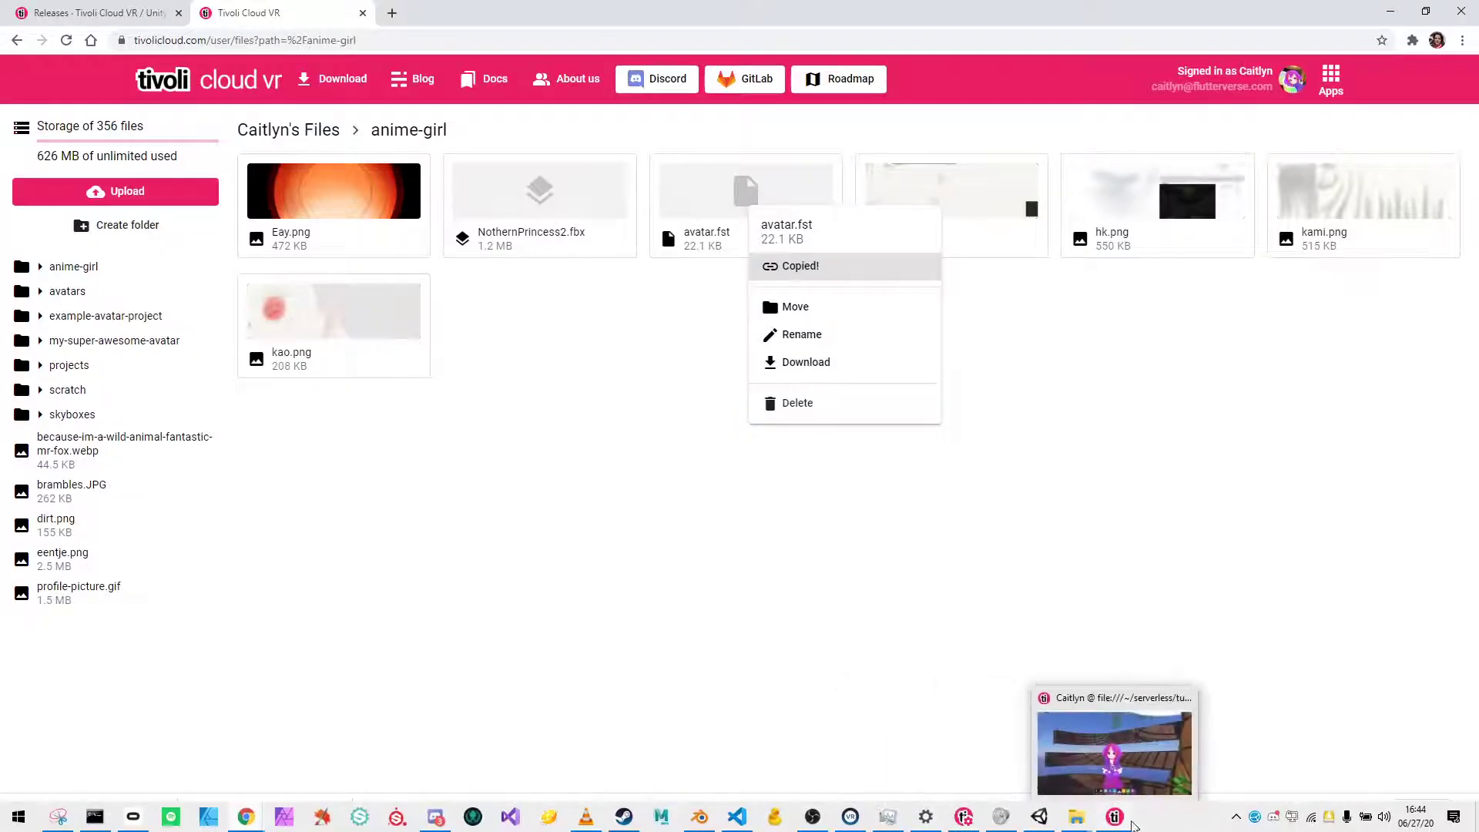
pyautogui.click(1117, 818)
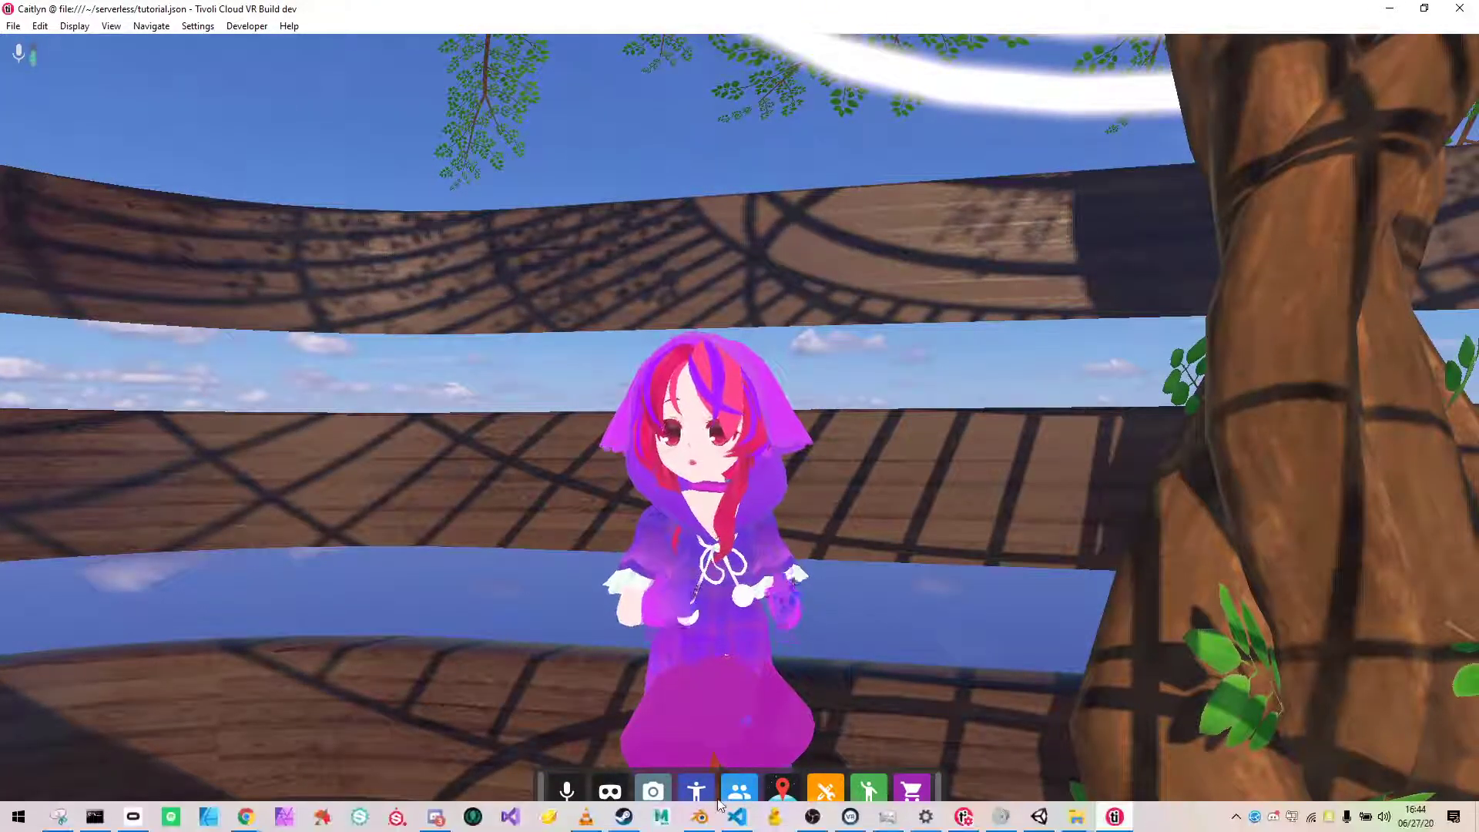
pyautogui.click(704, 782)
pyautogui.moveTo(710, 143); pyautogui.dragTo(1118, 160)
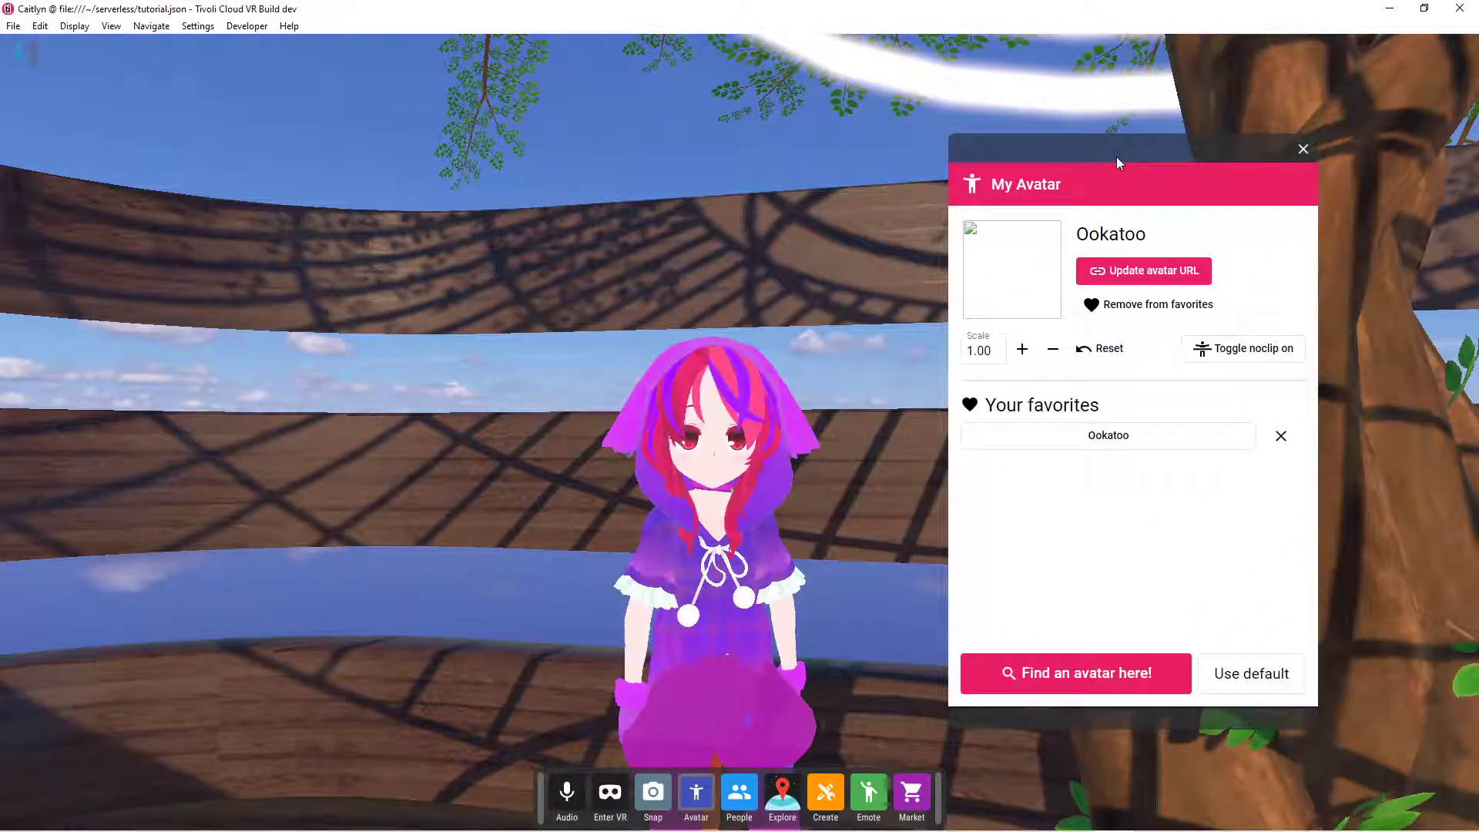
# - Replace the current avatar URL with the copied URL of anime-girl/avatar.fst and apply the update
pyautogui.click(1163, 270)
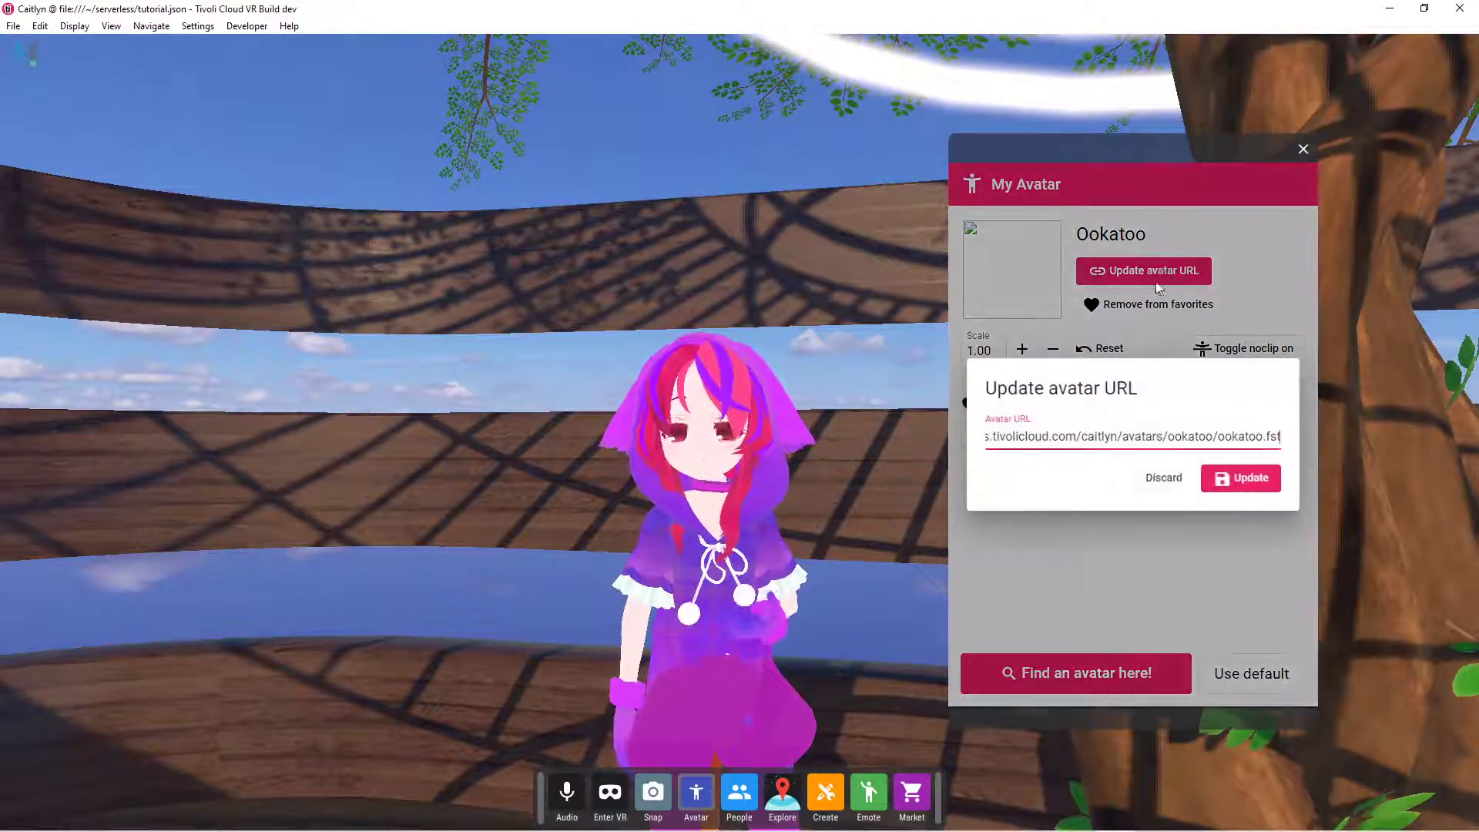
pyautogui.tripleClick(1228, 453)
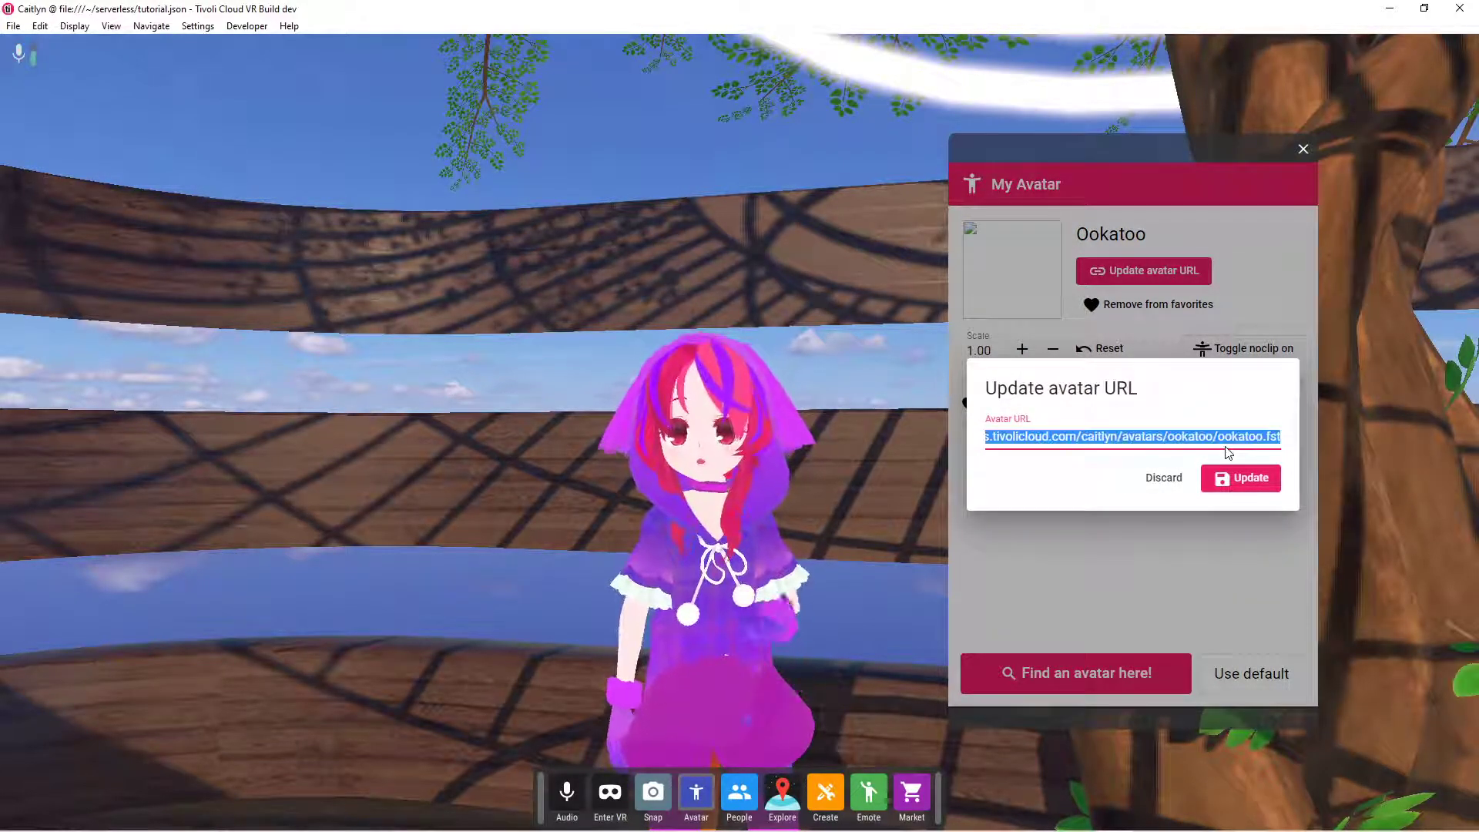
pyautogui.press('BackSpace')
pyautogui.hotkey('ctrl', 'v')
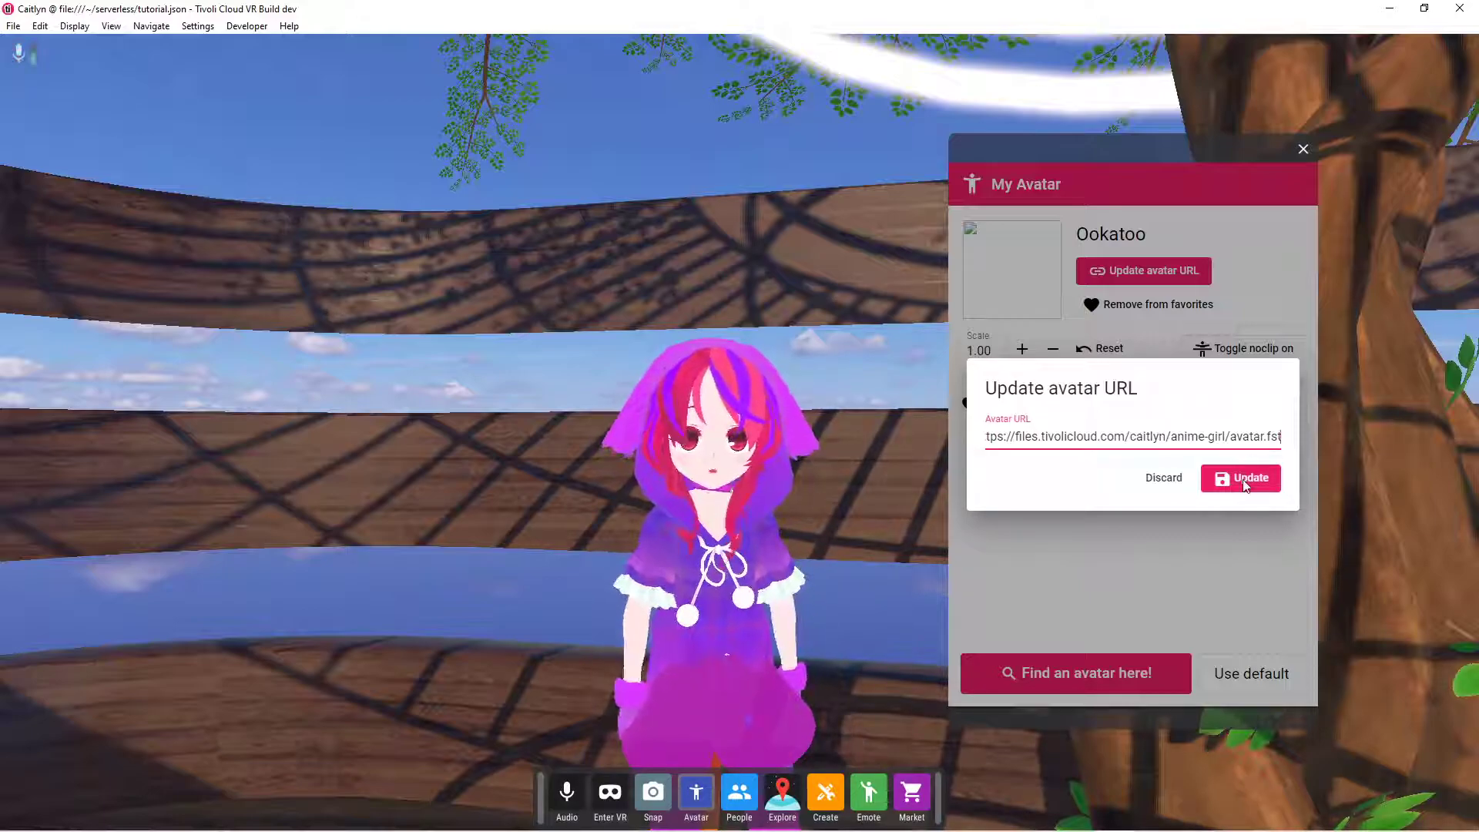
pyautogui.click(1245, 479)
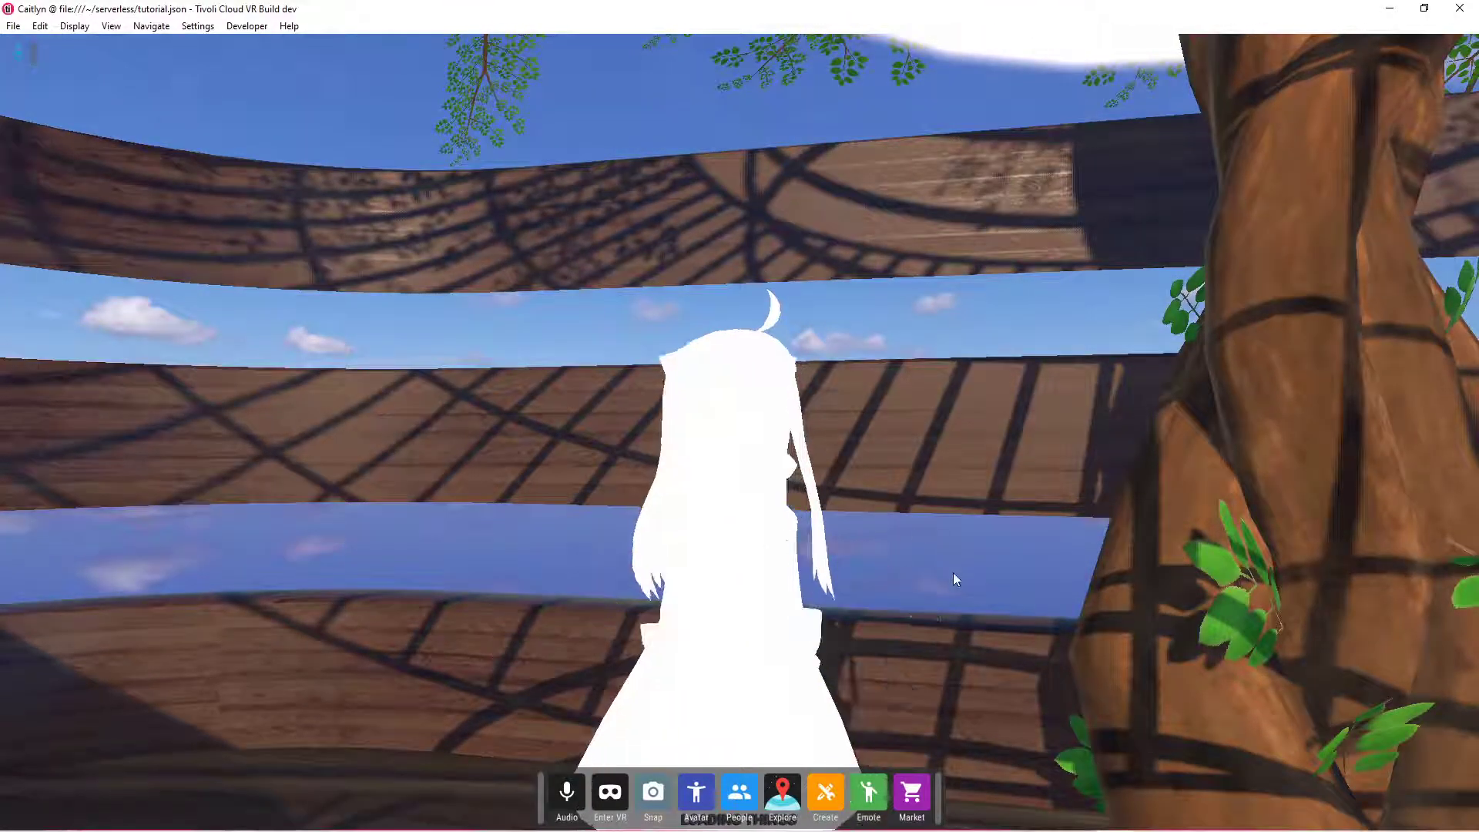
pyautogui.scroll(-5, 889, 615)
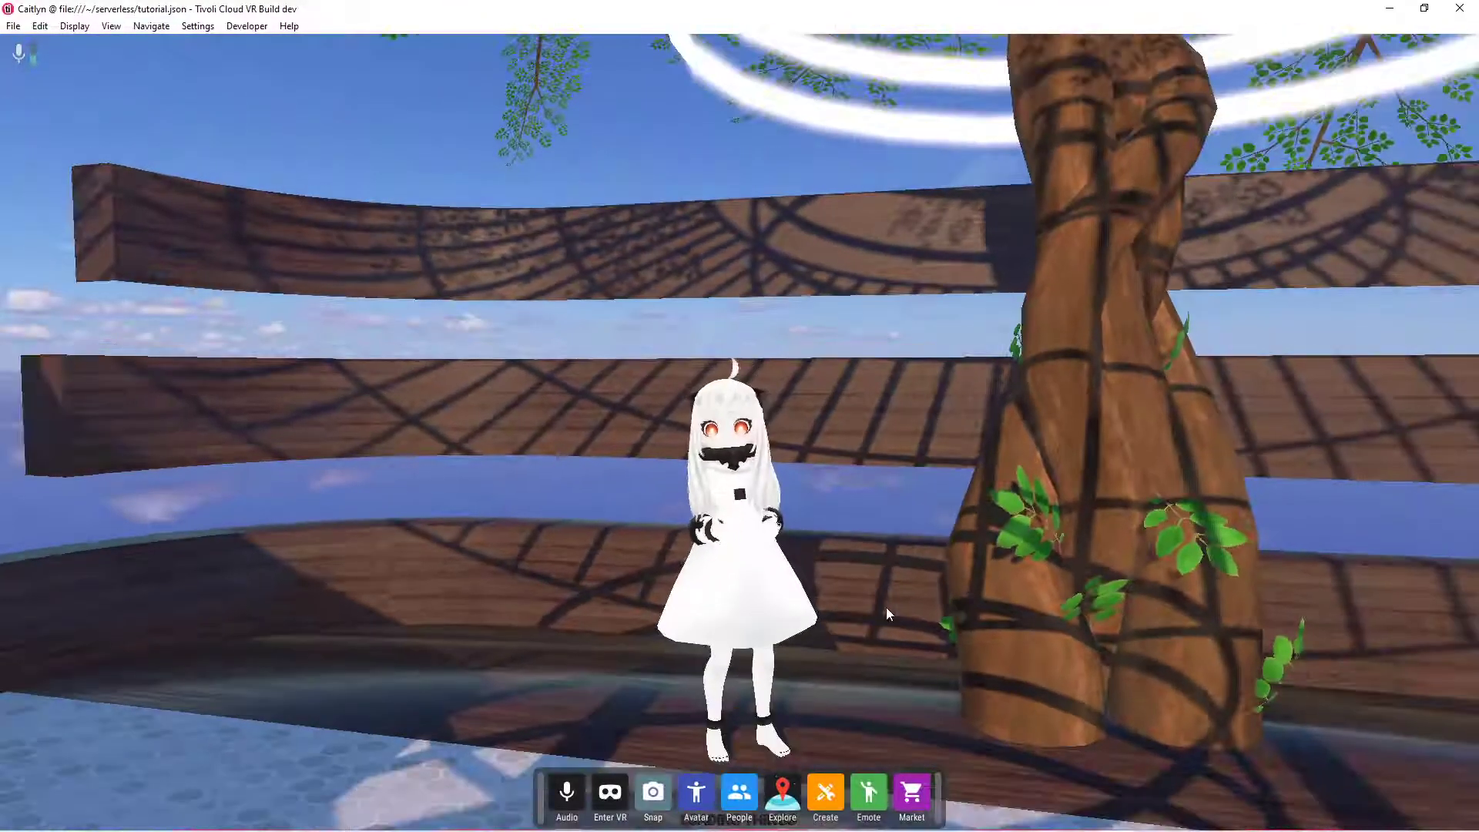
pyautogui.moveTo(911, 588)
pyautogui.mouseDown(button='right')
pyautogui.moveTo(910, 621)
pyautogui.moveTo(908, 603)
pyautogui.mouseUp(button='right')
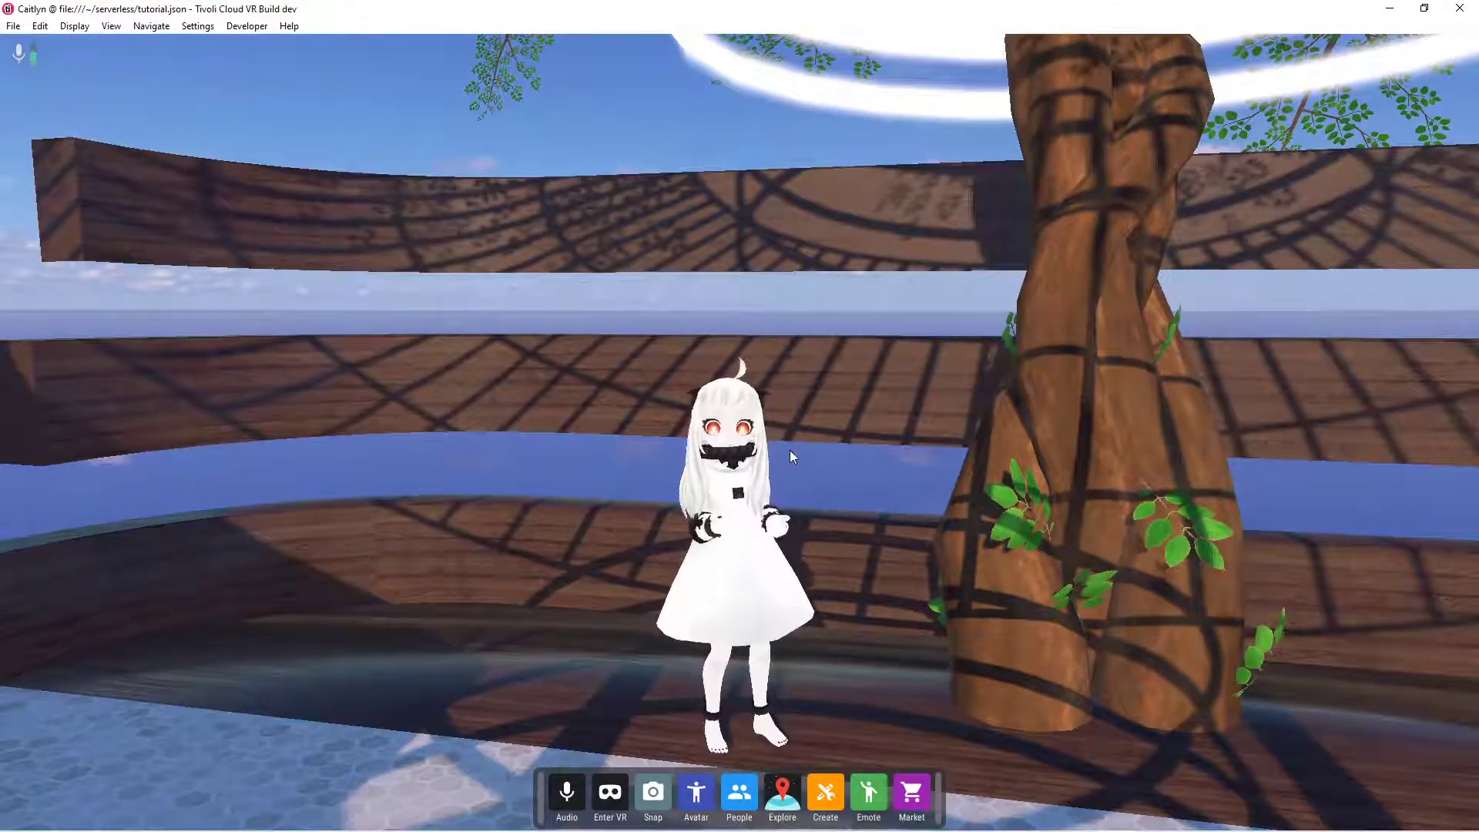
# - Save the current avatar to favorites as anime-girl, and test the favorites by switching to Ookatoo and back to anime-girl
pyautogui.click(713, 803)
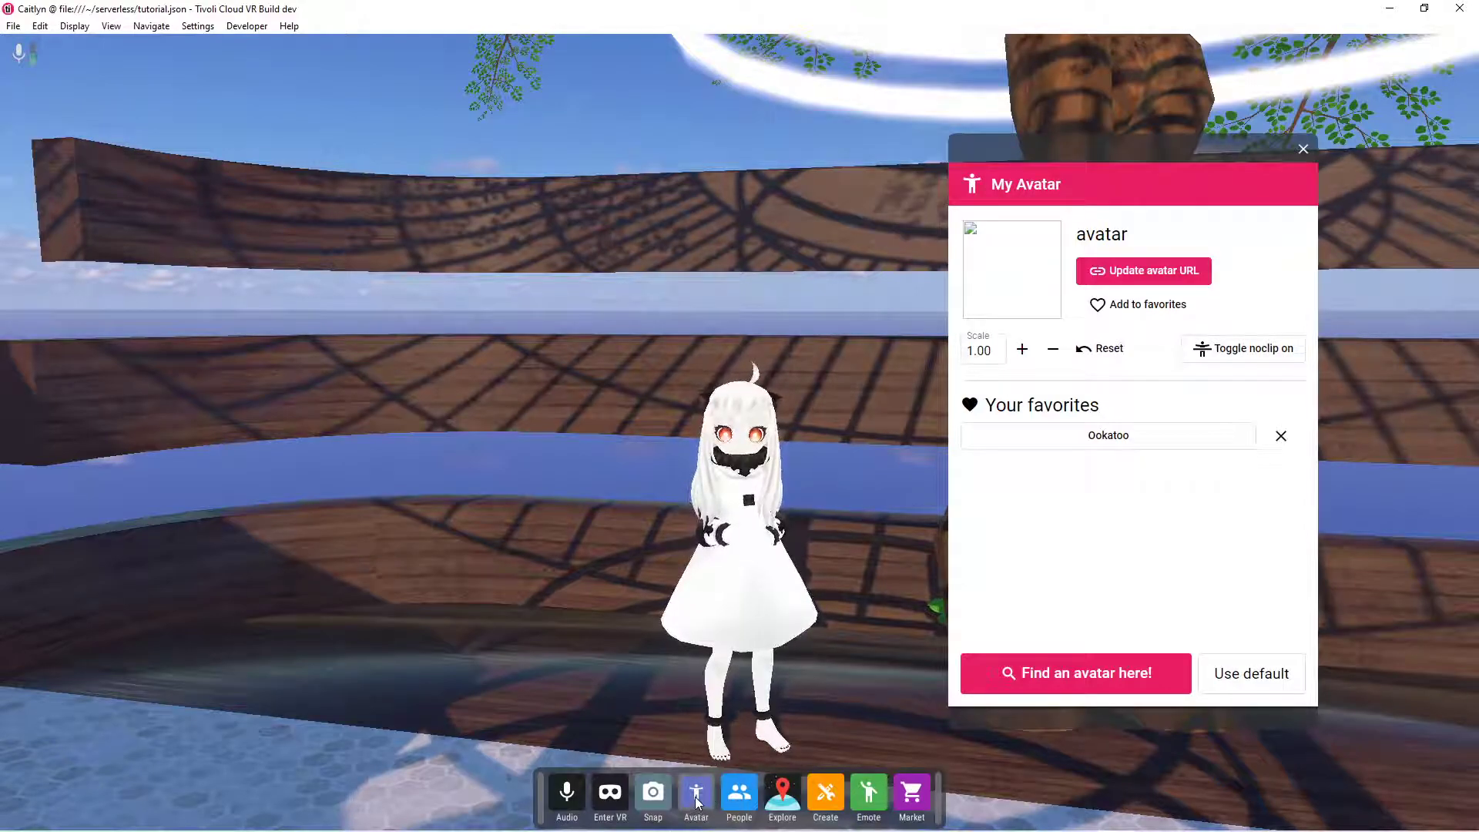
pyautogui.click(1151, 305)
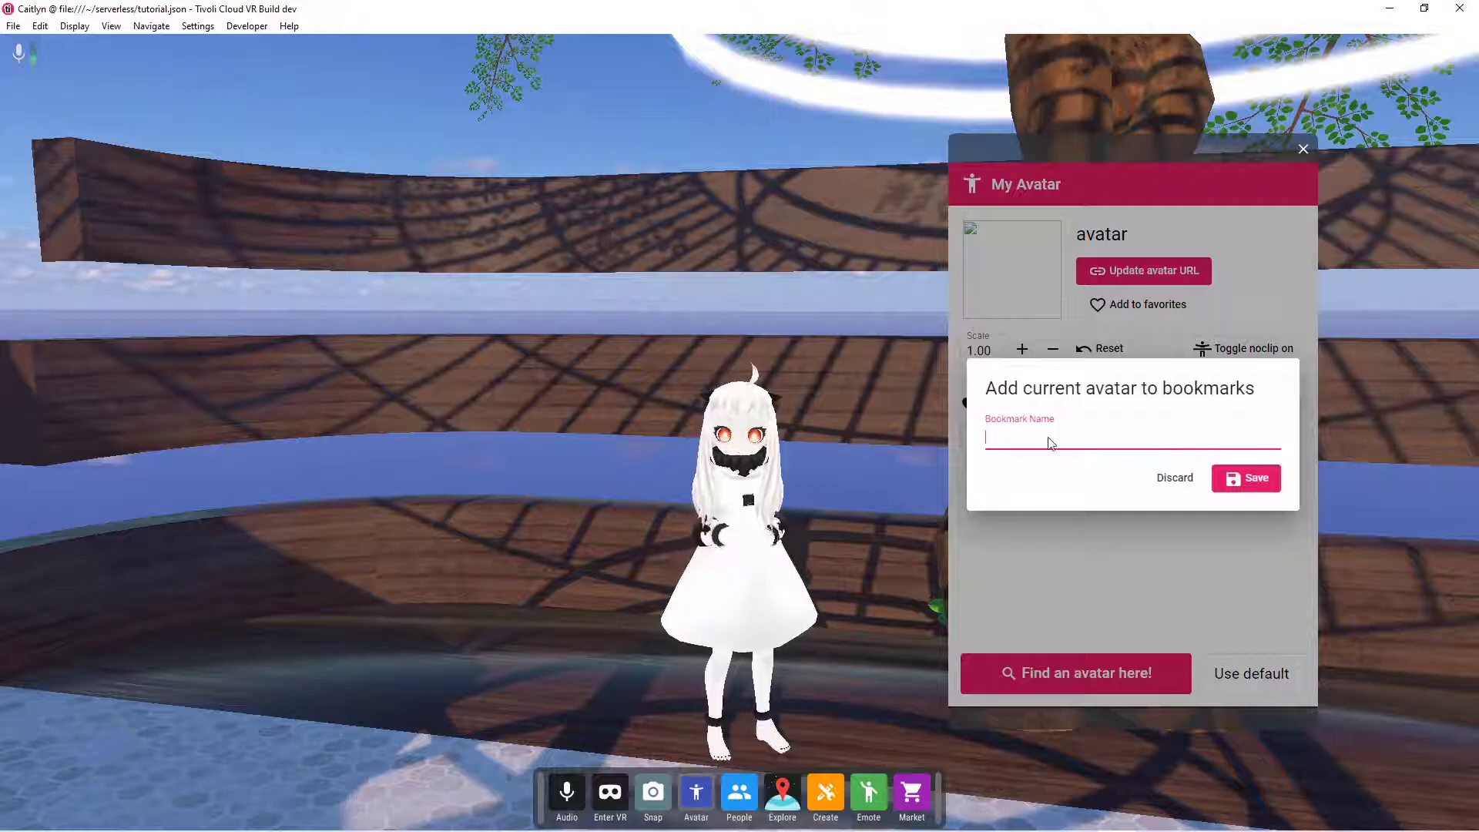
pyautogui.write('anime-girl')
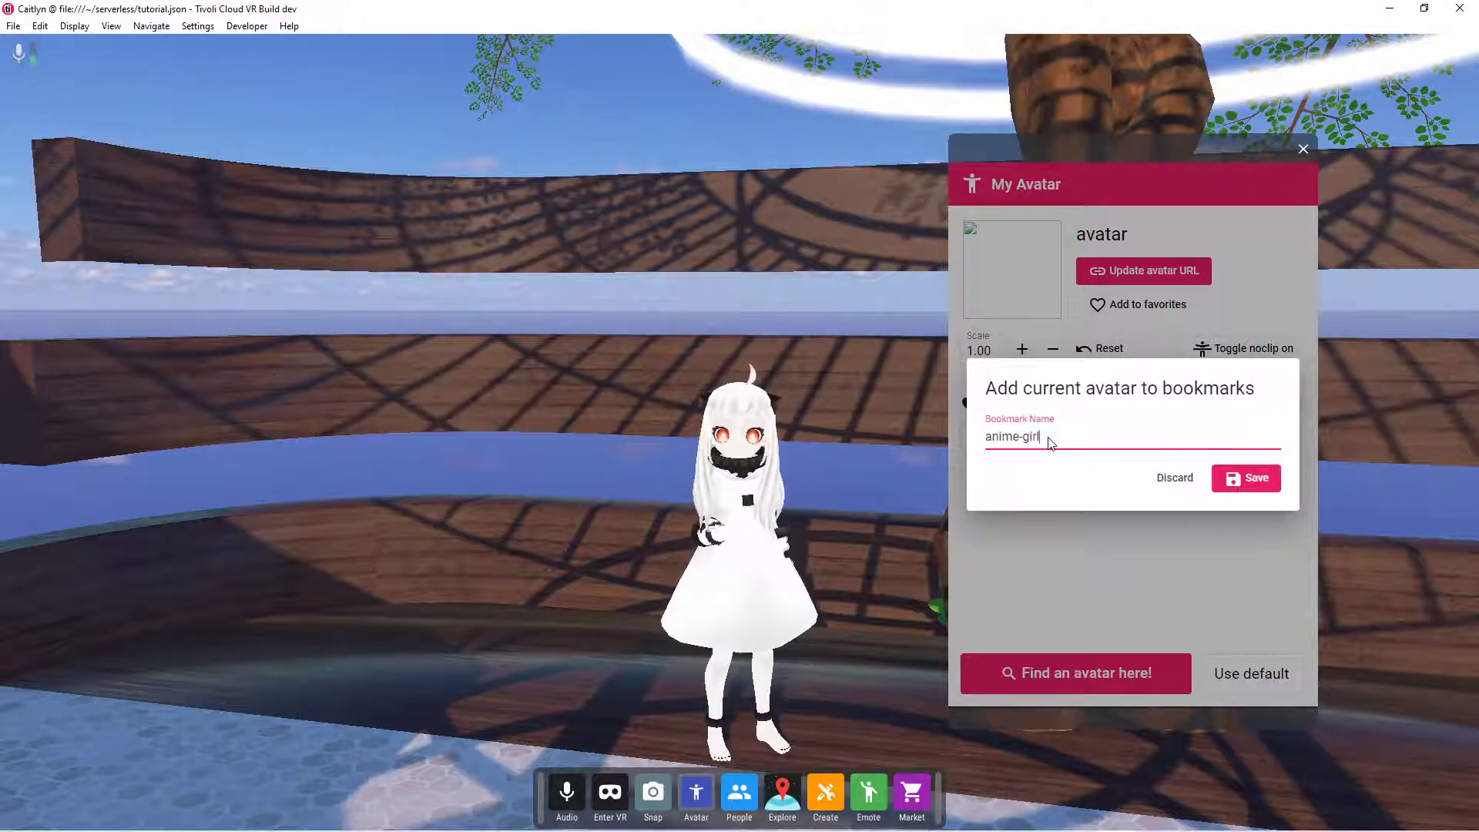
pyautogui.click(1253, 488)
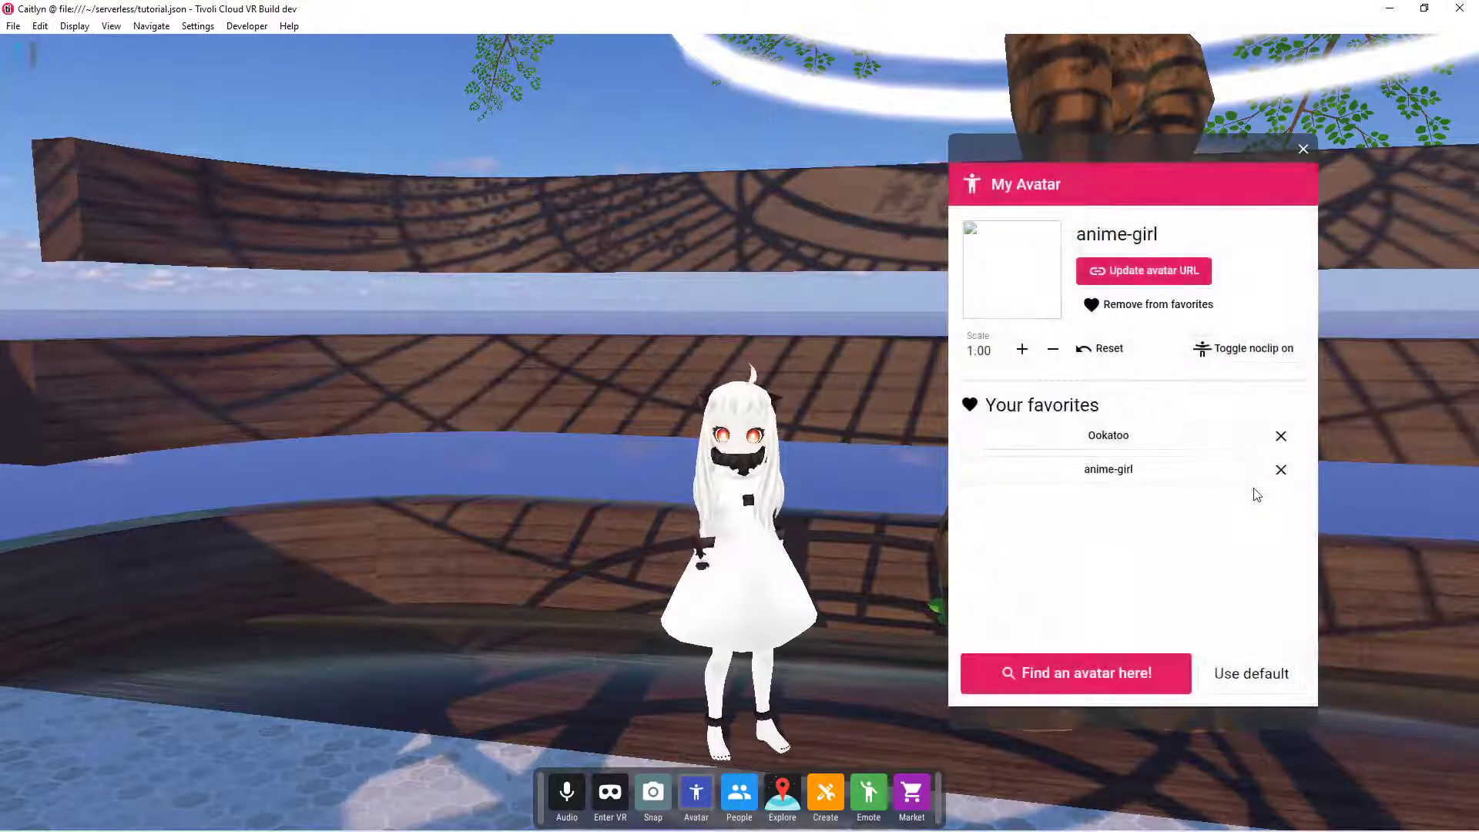
pyautogui.click(1139, 436)
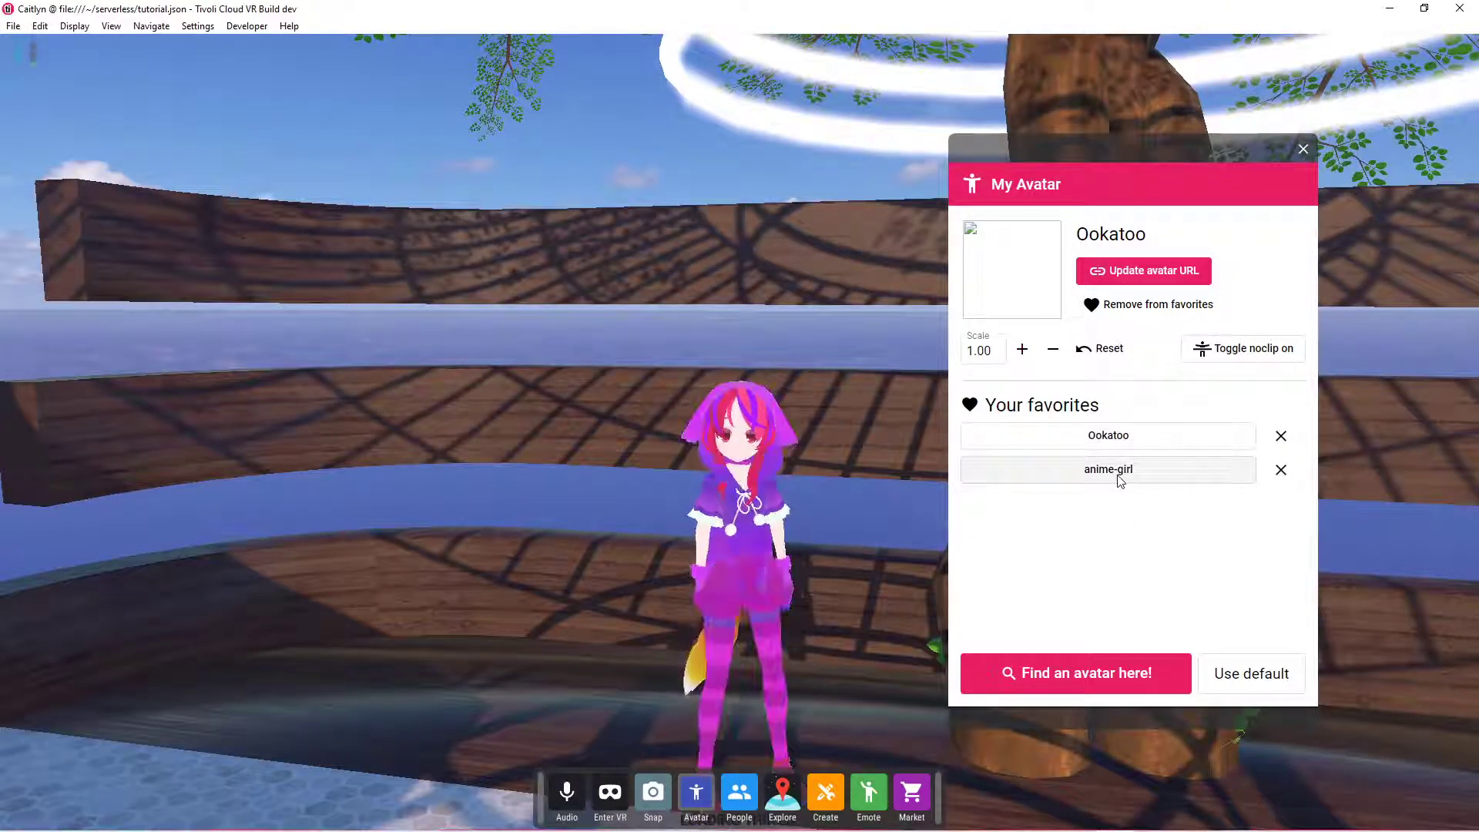
pyautogui.click(1117, 472)
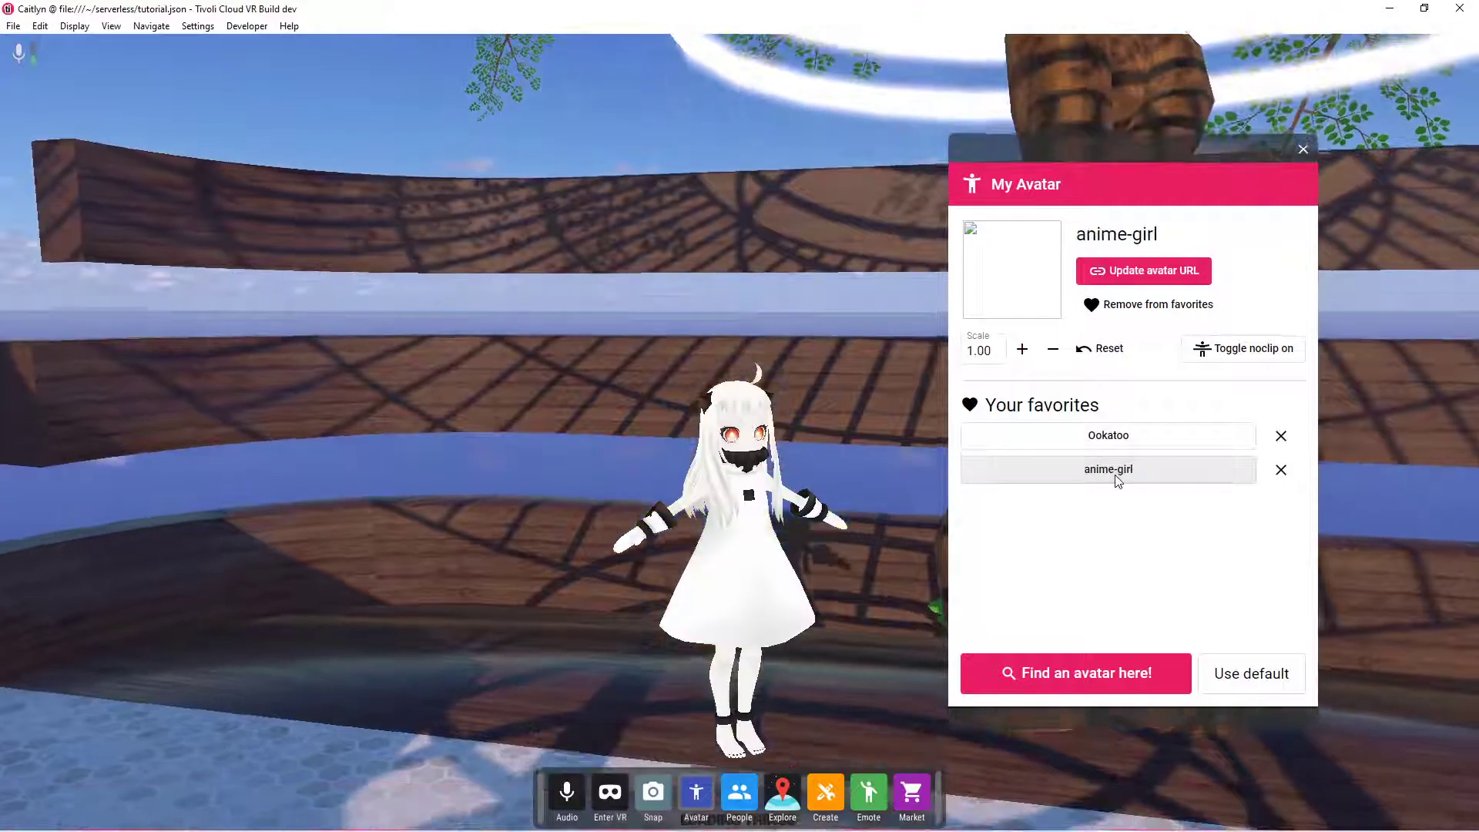